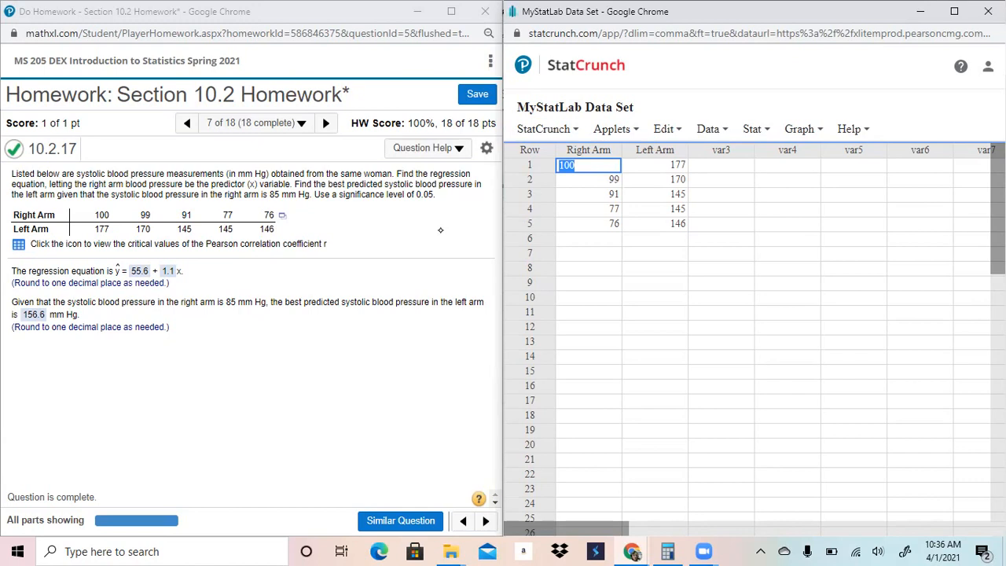
# Open the critical values table for the Pearson correlation coefficient and circle the n = 5 value for the underlined 0.05 significance level.
pyautogui.click(440, 229)
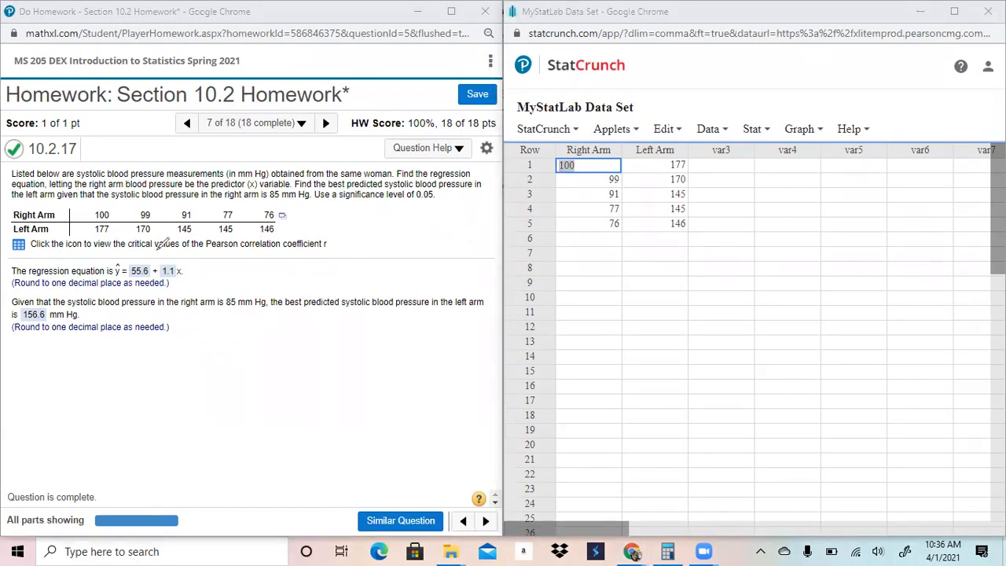
pyautogui.moveTo(127, 251); pyautogui.dragTo(172, 253)
pyautogui.moveTo(258, 252); pyautogui.dragTo(328, 254)
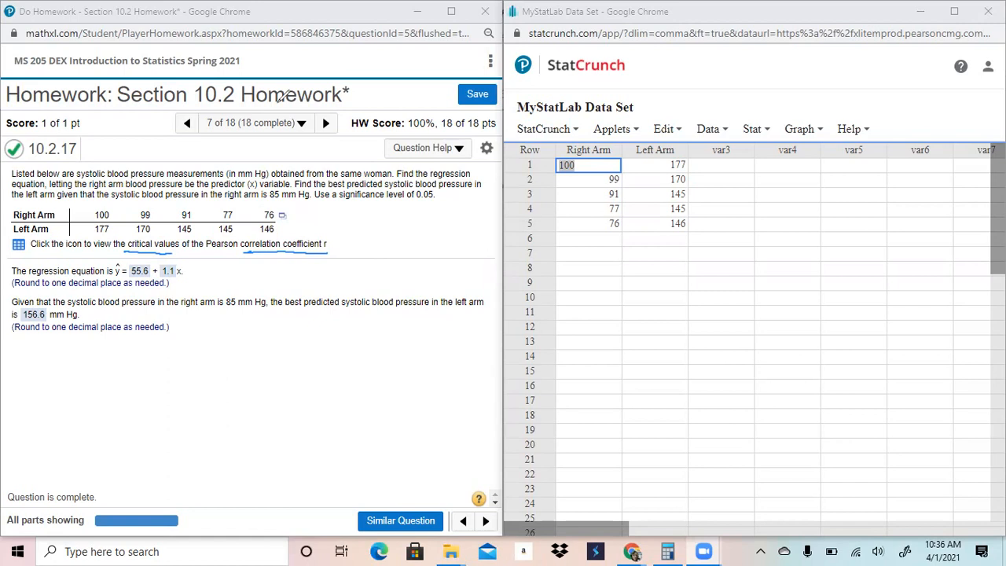
pyautogui.click(19, 244)
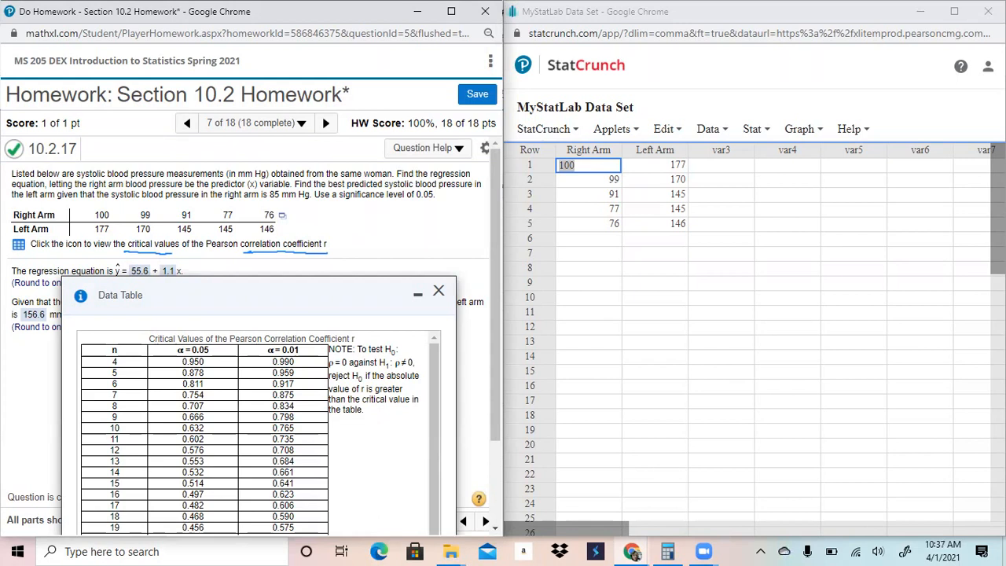
pyautogui.moveTo(354, 201); pyautogui.dragTo(411, 203)
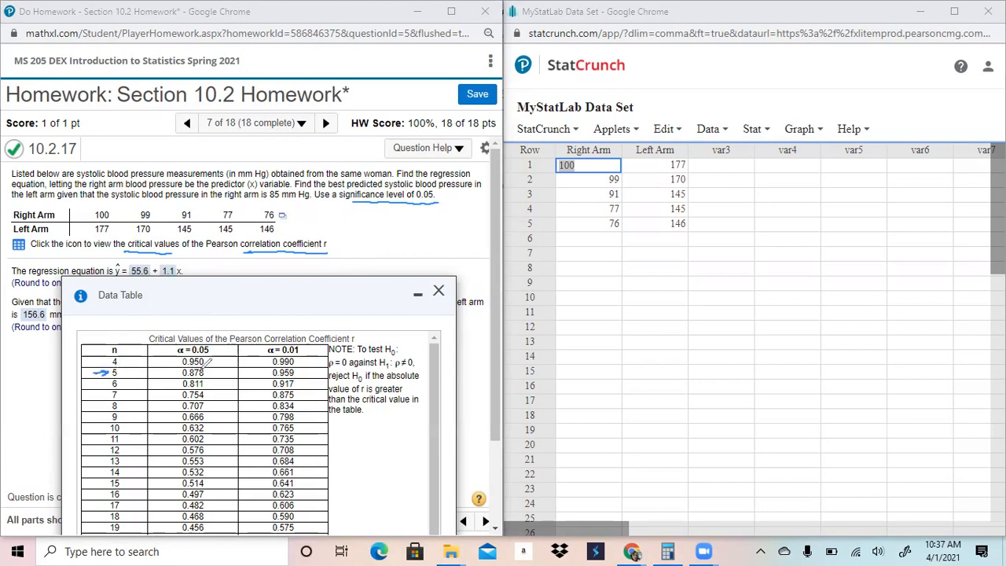
pyautogui.moveTo(188, 366); pyautogui.dragTo(182, 377)
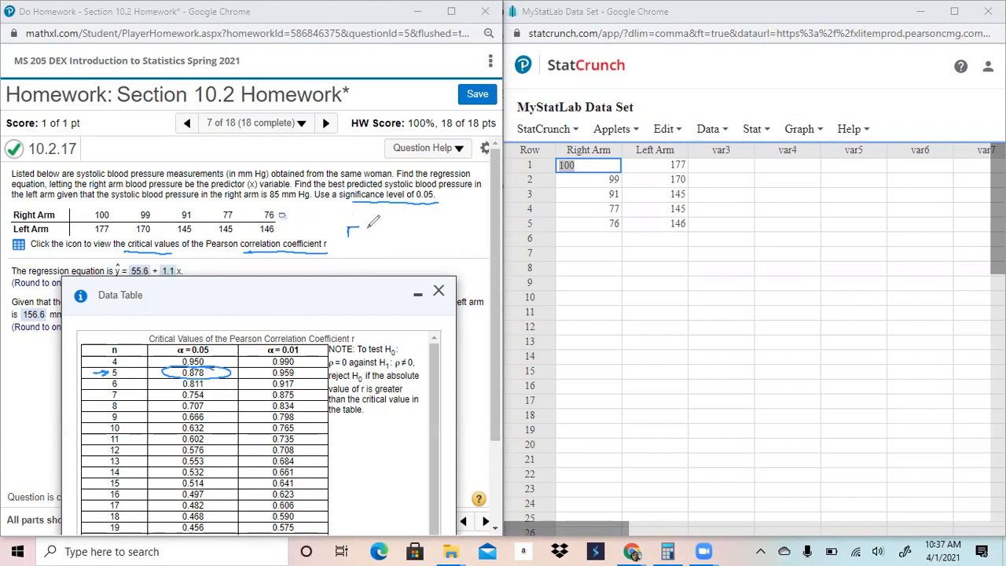
# Handwrite the note "Critical r-values ±.878" beside the right and left arm data in the question.
pyautogui.moveTo(299, 221)
pyautogui.mouseDown()
pyautogui.moveTo(297, 232)
pyautogui.moveTo(322, 223)
pyautogui.moveTo(335, 232)
pyautogui.mouseUp()
pyautogui.moveTo(340, 216)
pyautogui.mouseDown()
pyautogui.moveTo(338, 232)
pyautogui.moveTo(387, 223)
pyautogui.moveTo(410, 233)
pyautogui.mouseUp()
pyautogui.click(359, 231)
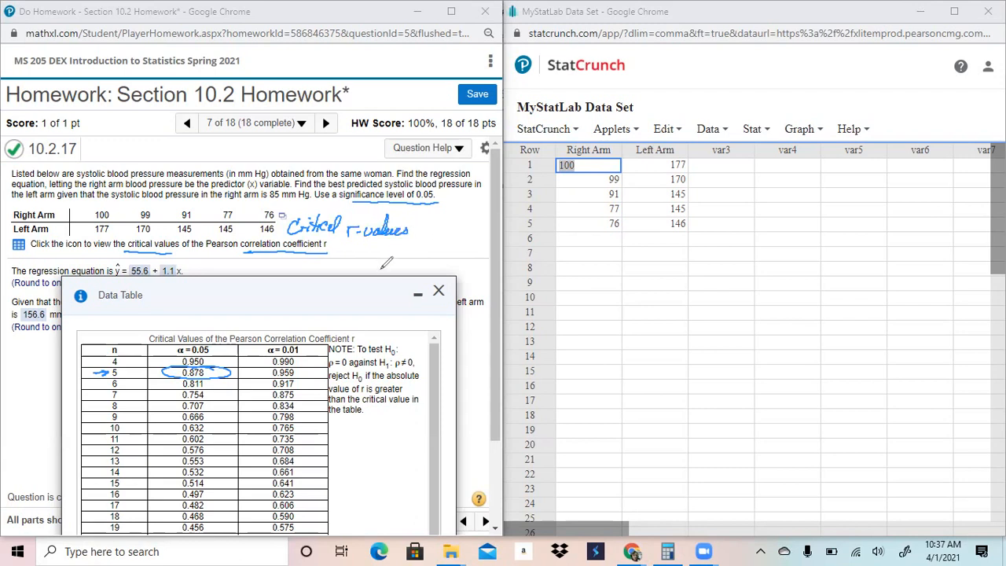
pyautogui.moveTo(423, 218); pyautogui.dragTo(430, 233)
pyautogui.click(438, 234)
pyautogui.moveTo(450, 231)
pyautogui.mouseDown()
pyautogui.moveTo(457, 218)
pyautogui.moveTo(469, 233)
pyautogui.moveTo(479, 219)
pyautogui.mouseUp()
# Compute the correlation between the Right Arm and Left Arm columns in StatCrunch.
pyautogui.click(752, 129)
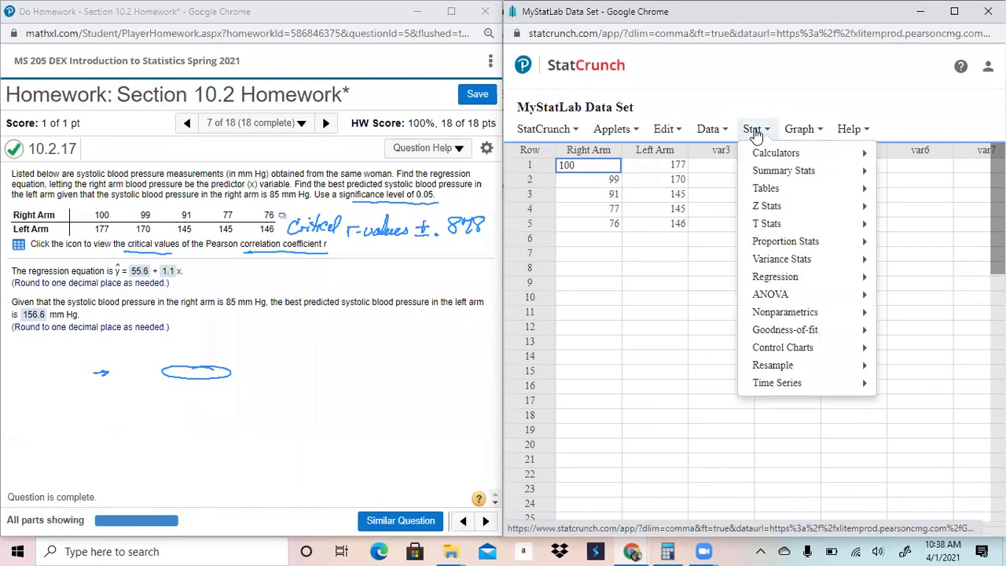
pyautogui.moveTo(761, 179)
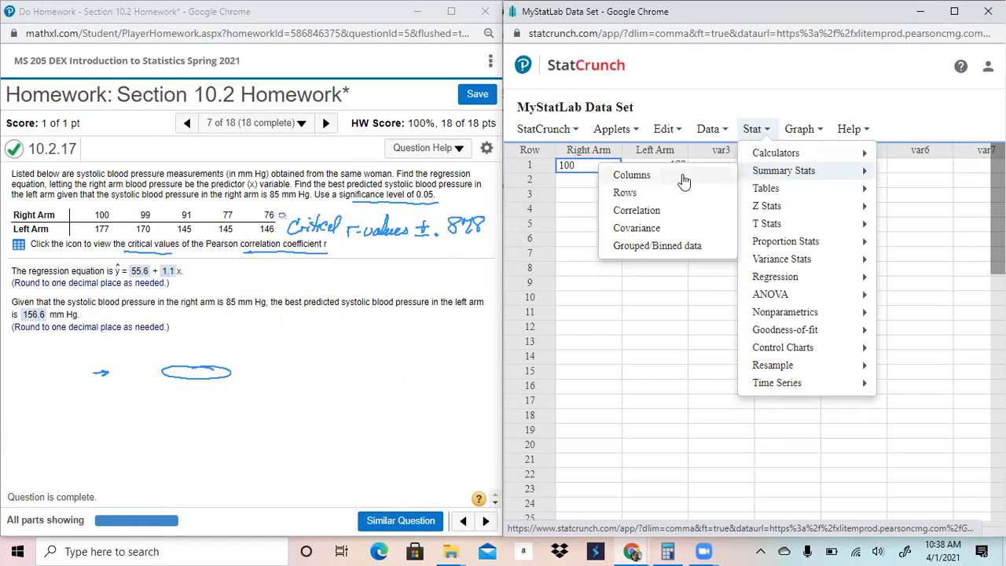
pyautogui.click(647, 212)
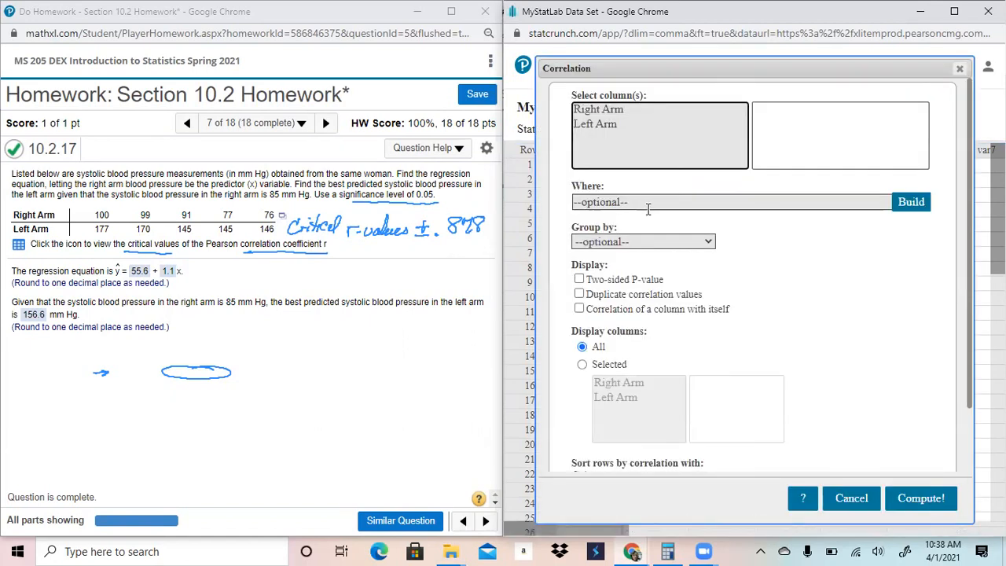
pyautogui.click(607, 110)
pyautogui.keyDown('shift'); pyautogui.click(607, 124); pyautogui.keyUp('shift')
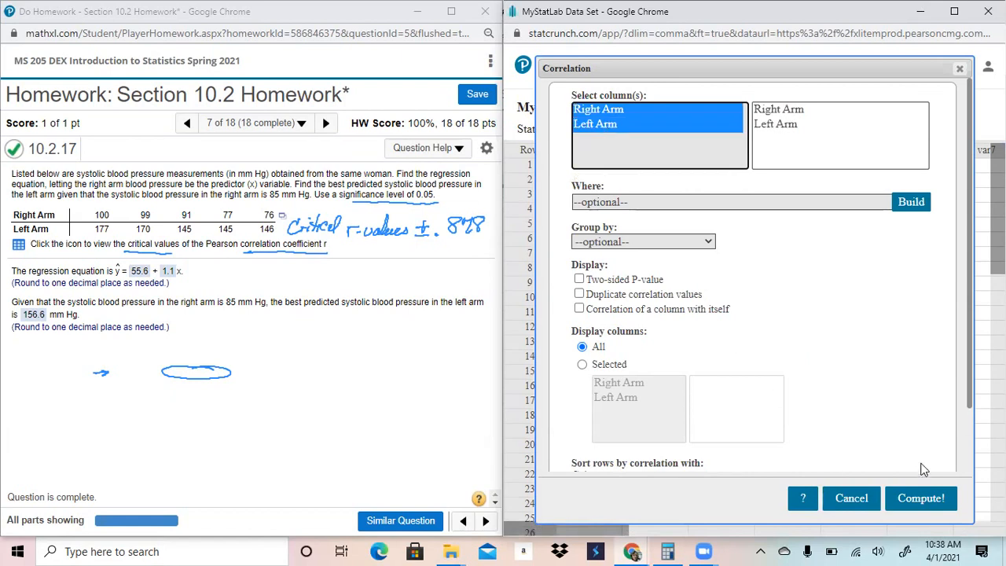
pyautogui.click(927, 502)
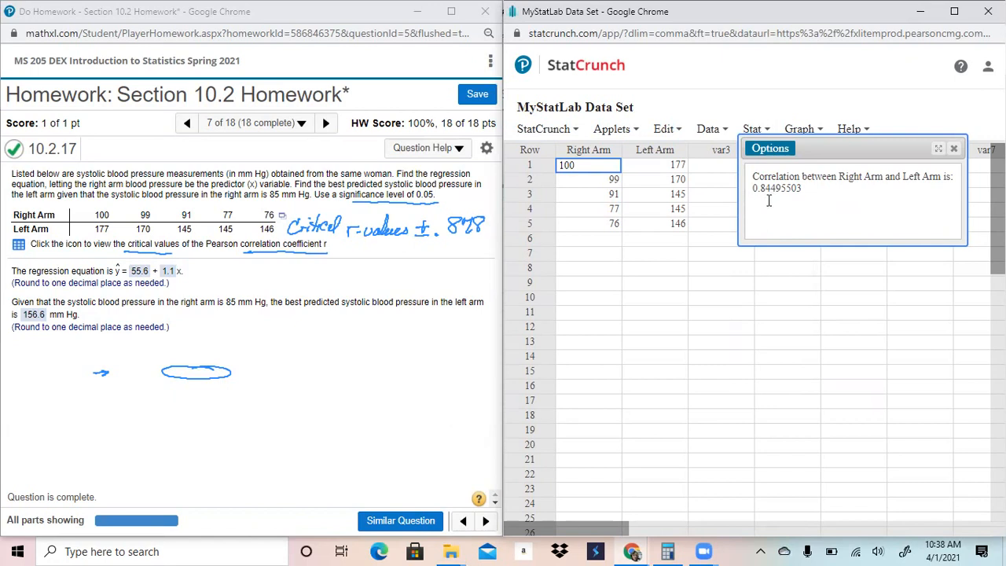
# Handwrite "r = .845" and the conclusion "no correlation" below the critical r-values note.
pyautogui.moveTo(347, 261); pyautogui.dragTo(367, 264)
pyautogui.moveTo(361, 269); pyautogui.dragTo(367, 269)
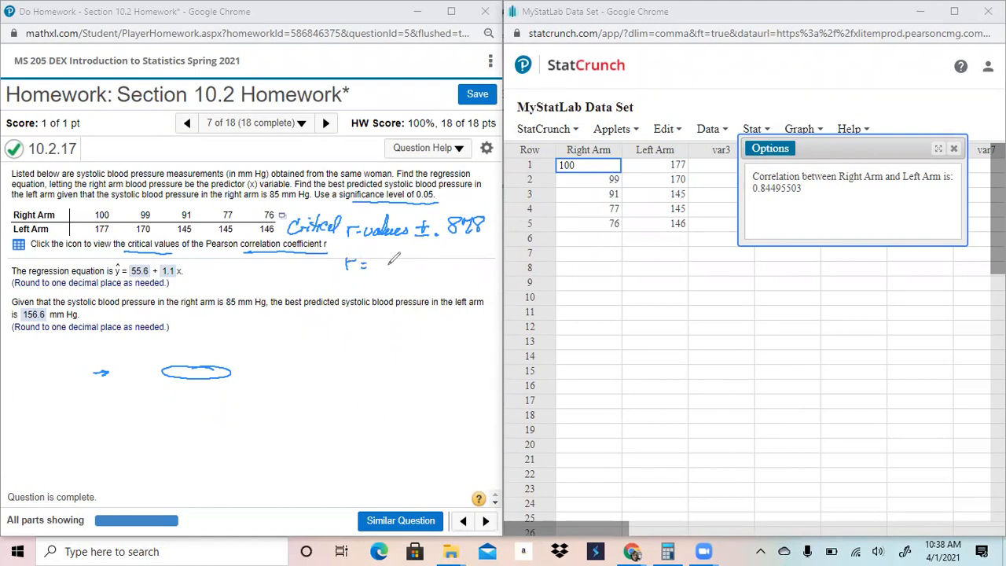
pyautogui.click(380, 266)
pyautogui.moveTo(397, 255); pyautogui.dragTo(419, 267)
pyautogui.moveTo(322, 290); pyautogui.dragTo(470, 284)
# Edit the correlation analysis to display the two-sided P-value and recompute it.
pyautogui.click(770, 148)
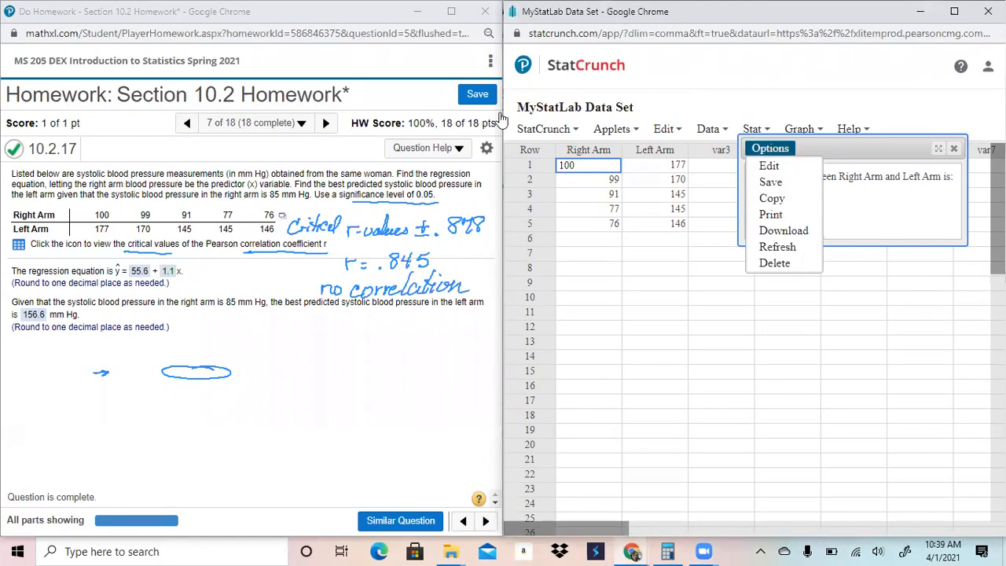
pyautogui.click(769, 166)
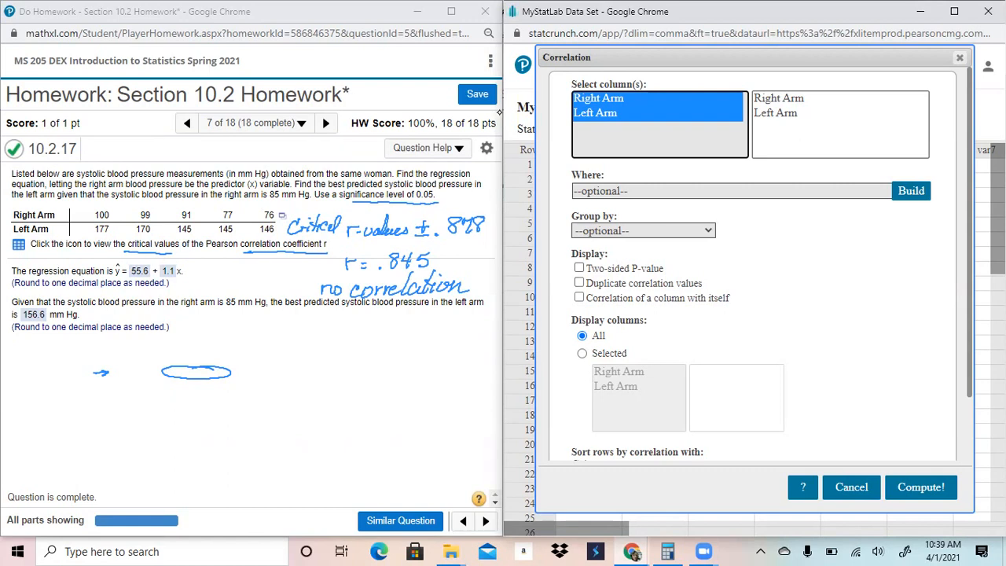
pyautogui.click(579, 268)
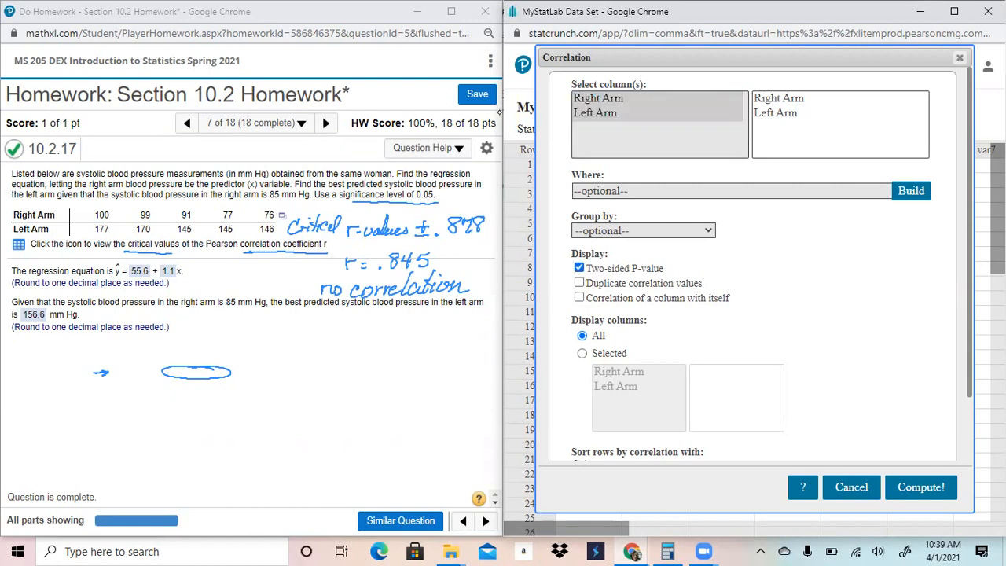
pyautogui.click(921, 487)
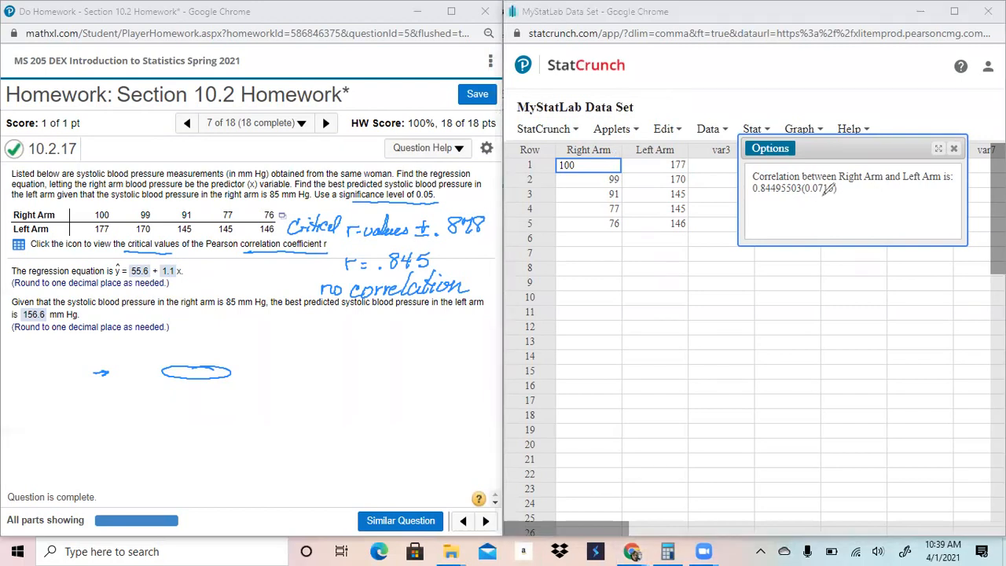
# Underline the two values in the correlation result, label them "r" and "p-value", and clear all annotations.
pyautogui.moveTo(810, 197); pyautogui.dragTo(835, 198)
pyautogui.moveTo(760, 197)
pyautogui.mouseDown()
pyautogui.moveTo(791, 197)
pyautogui.moveTo(763, 206)
pyautogui.moveTo(809, 216)
pyautogui.moveTo(829, 203)
pyautogui.moveTo(865, 209)
pyautogui.mouseUp()
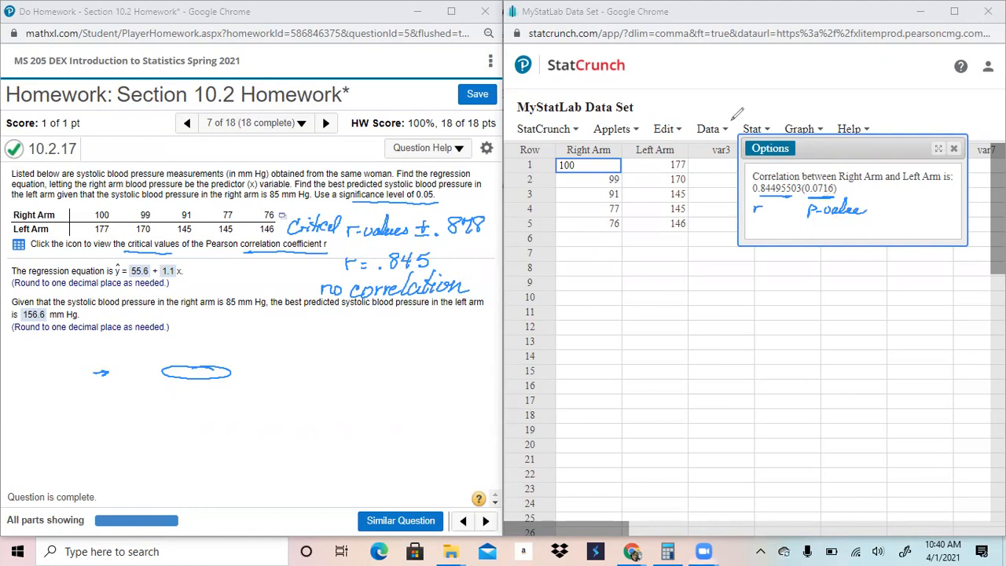
pyautogui.press('Escape')
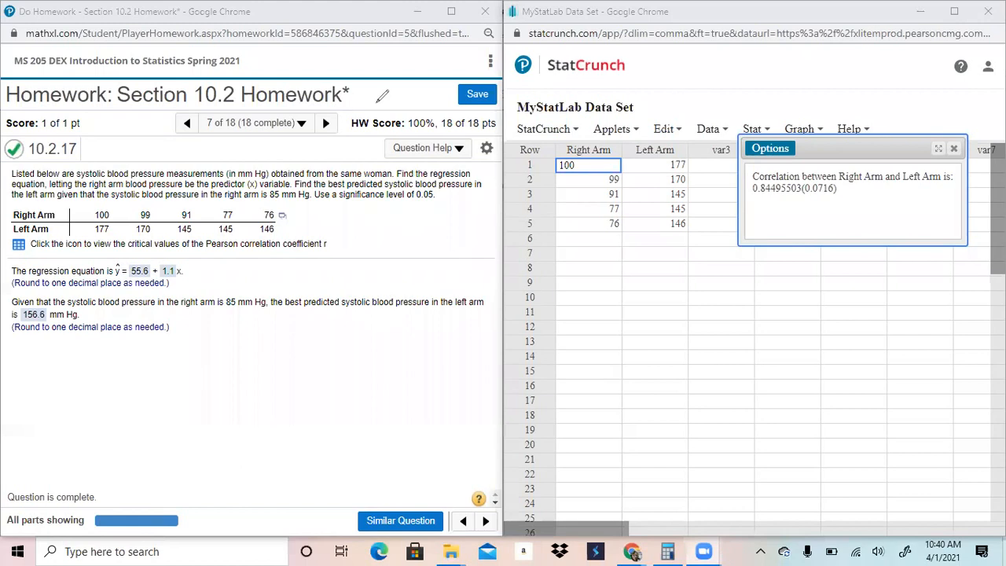
# Set up a simple linear regression with Right Arm as the X variable and Left Arm as the Y variable.
pyautogui.click(789, 116)
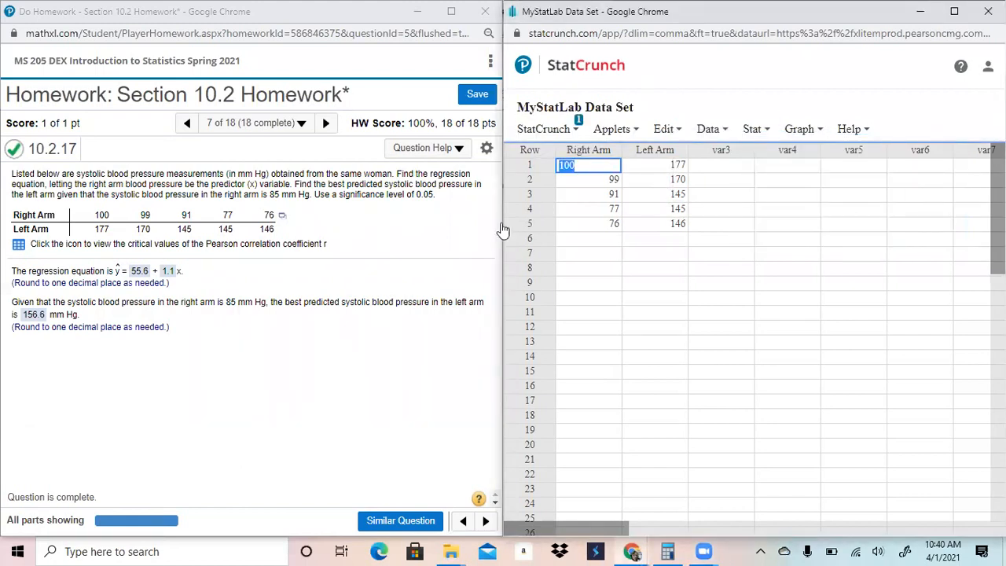
pyautogui.click(752, 129)
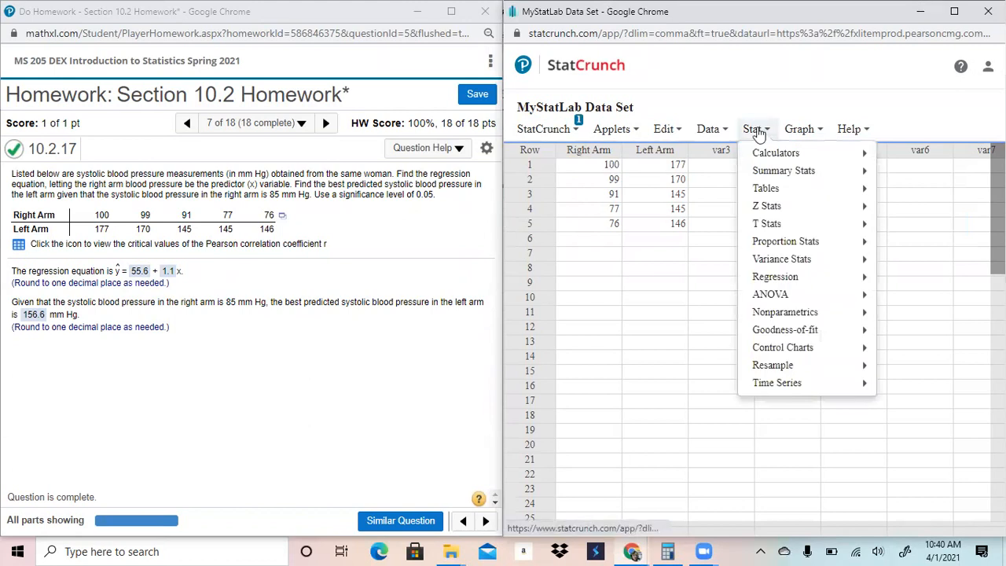
pyautogui.moveTo(770, 279)
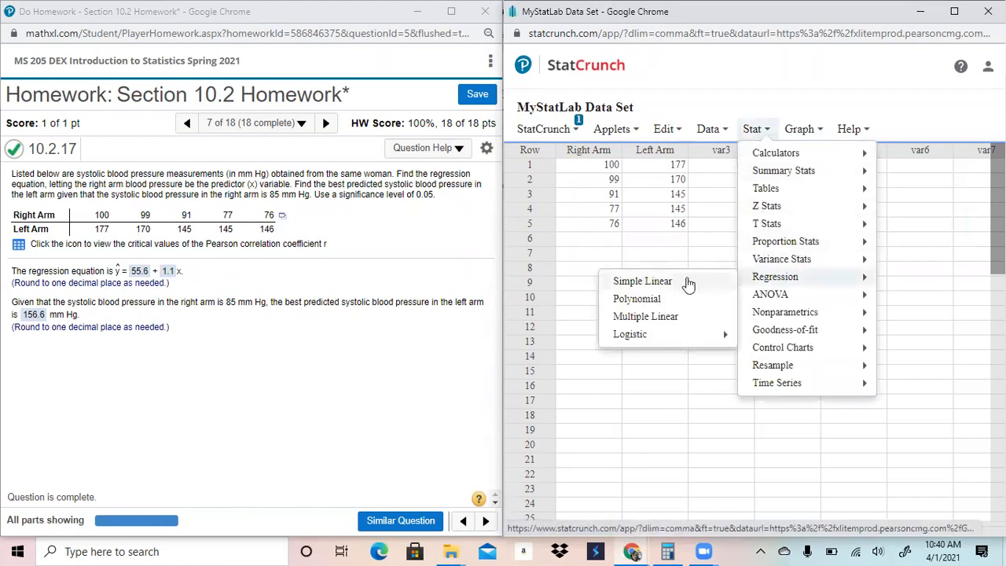
pyautogui.click(643, 282)
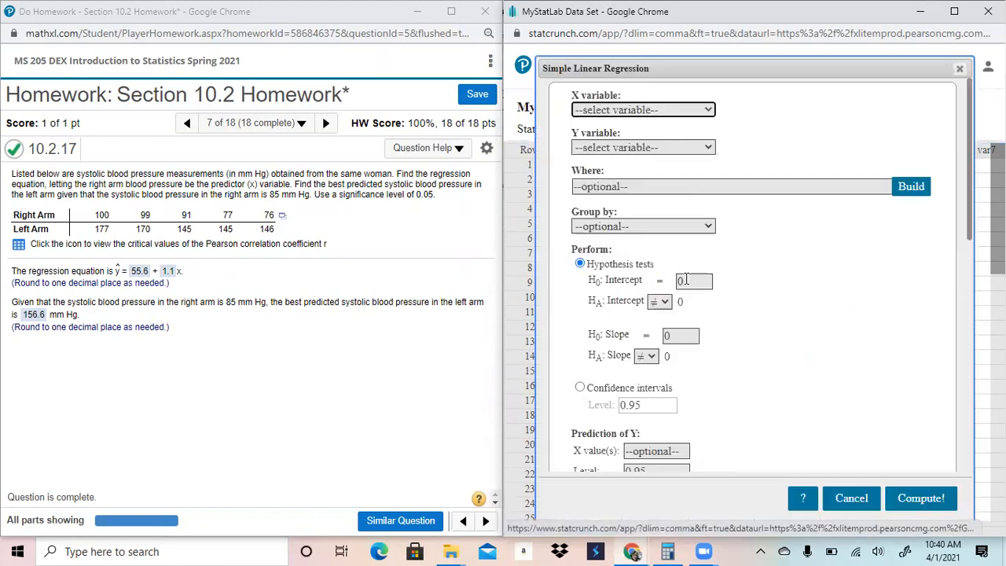
pyautogui.click(636, 111)
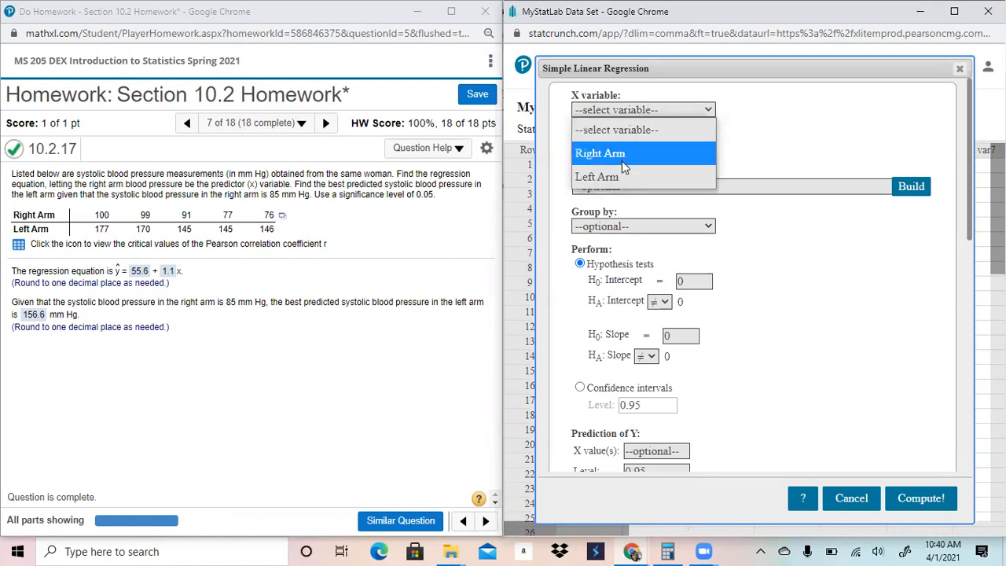
pyautogui.click(622, 158)
pyautogui.click(622, 148)
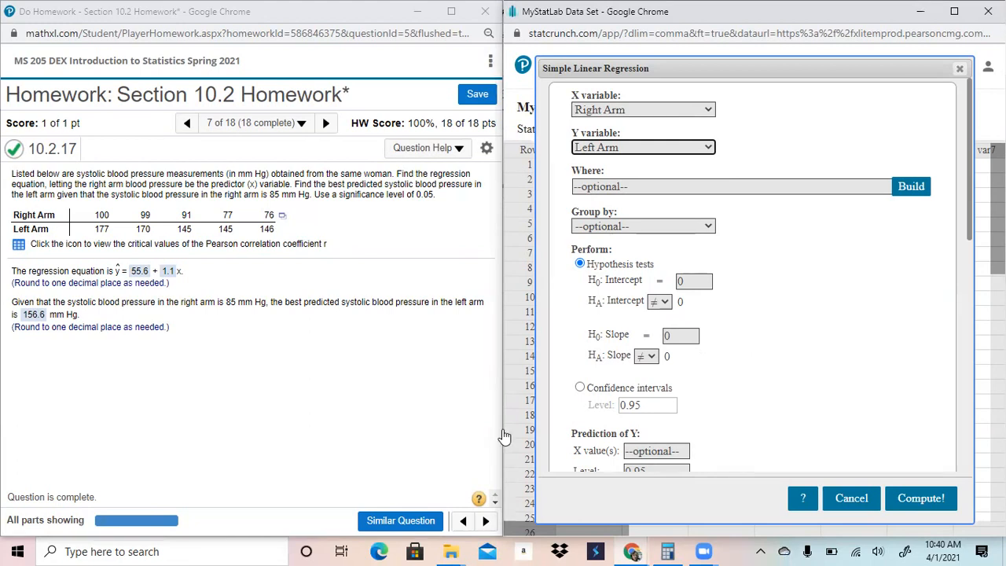
# Bracket the slope hypotheses in the regression settings with the annotation pen and clear the mark.
pyautogui.click(502, 279)
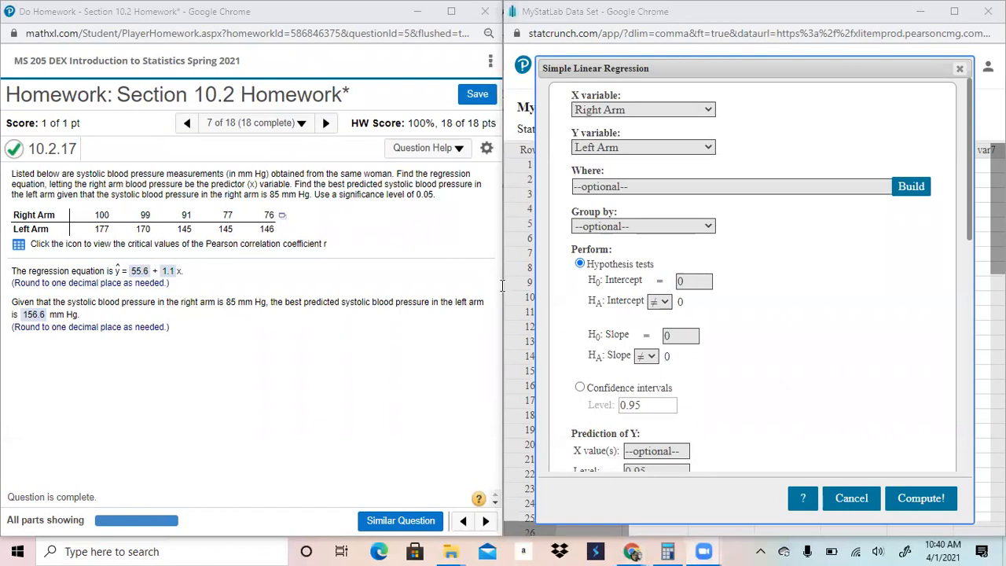
pyautogui.moveTo(597, 313)
pyautogui.mouseDown()
pyautogui.moveTo(578, 322)
pyautogui.moveTo(574, 350)
pyautogui.moveTo(590, 370)
pyautogui.mouseUp()
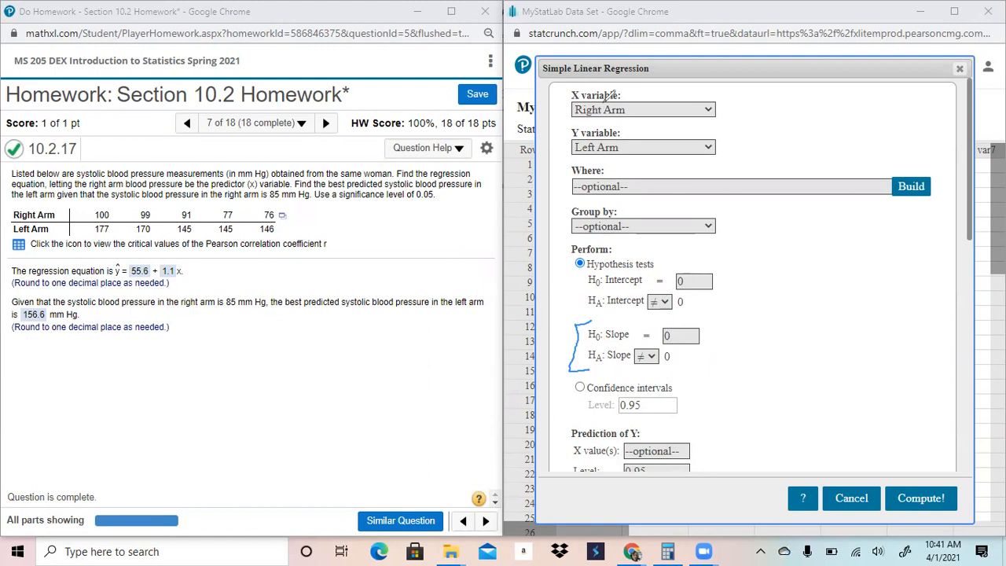
pyautogui.scroll(-3, 608, 95)
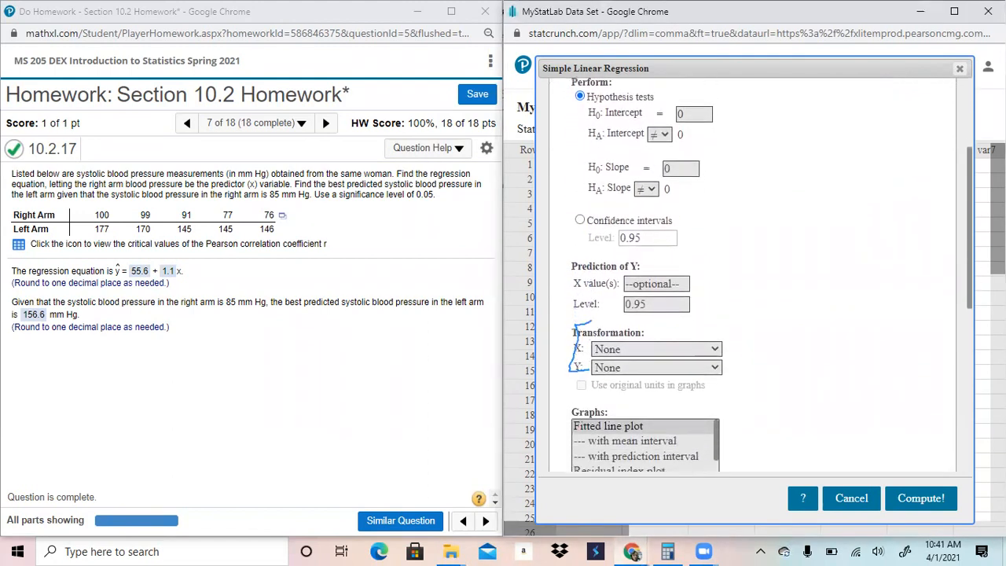
pyautogui.click(587, 315)
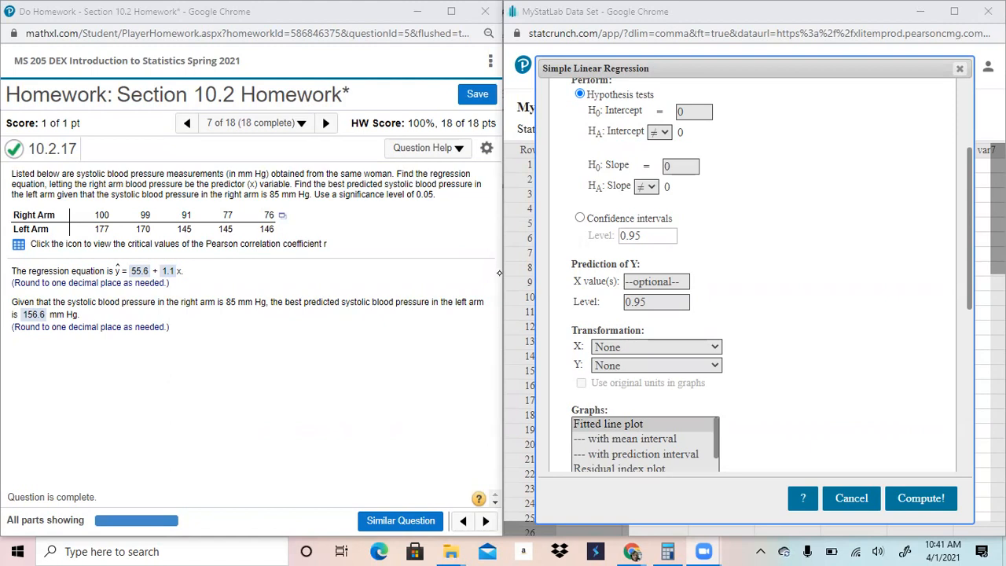
# Set the X value for predicting Y to 85 and choose the fitted line plot with prediction interval.
pyautogui.click(656, 282)
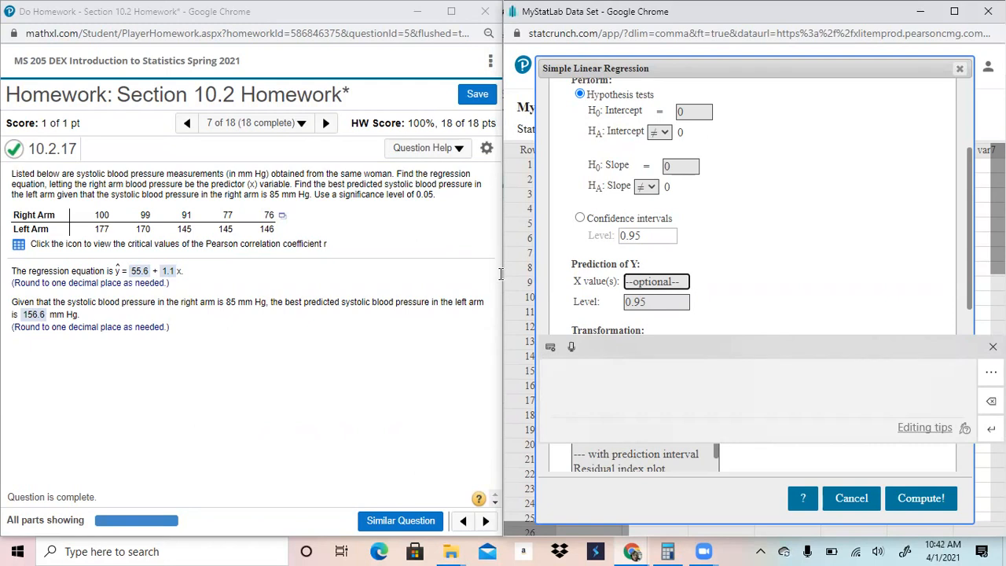
pyautogui.write('85')
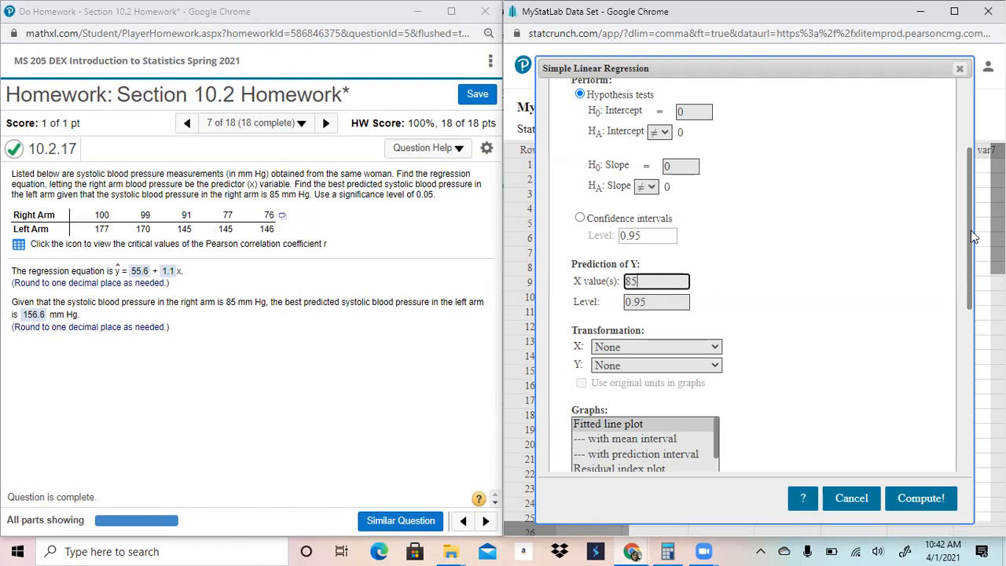
pyautogui.scroll(-3, 974, 236)
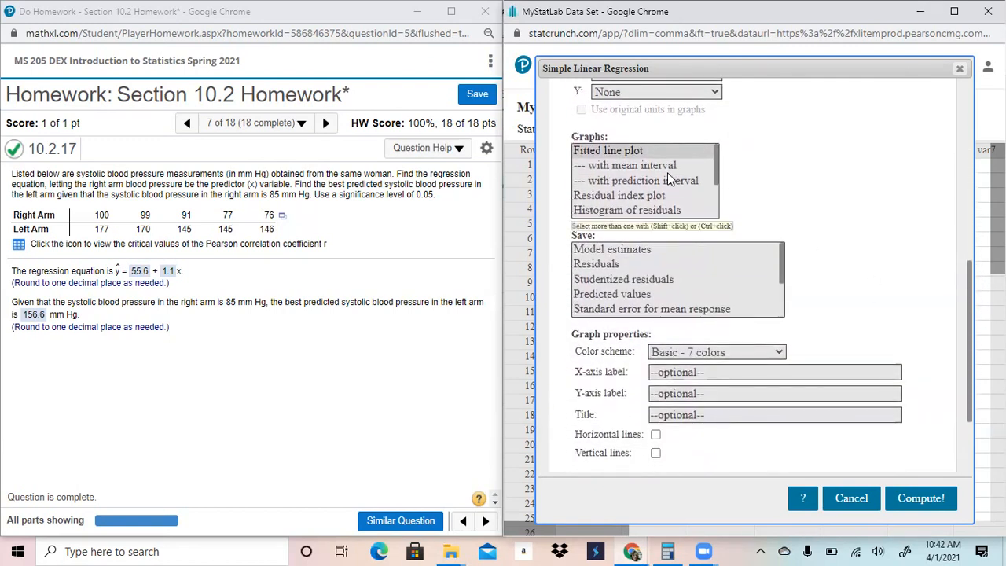
pyautogui.click(635, 180)
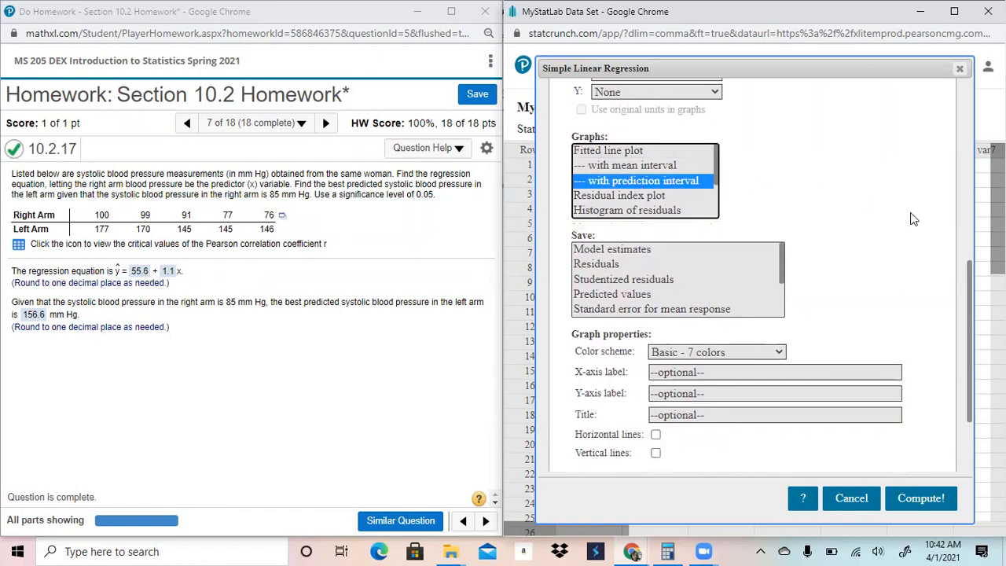
# Review the remaining regression options and compute the simple linear regression.
pyautogui.click(973, 284)
pyautogui.moveTo(974, 285); pyautogui.dragTo(970, 358)
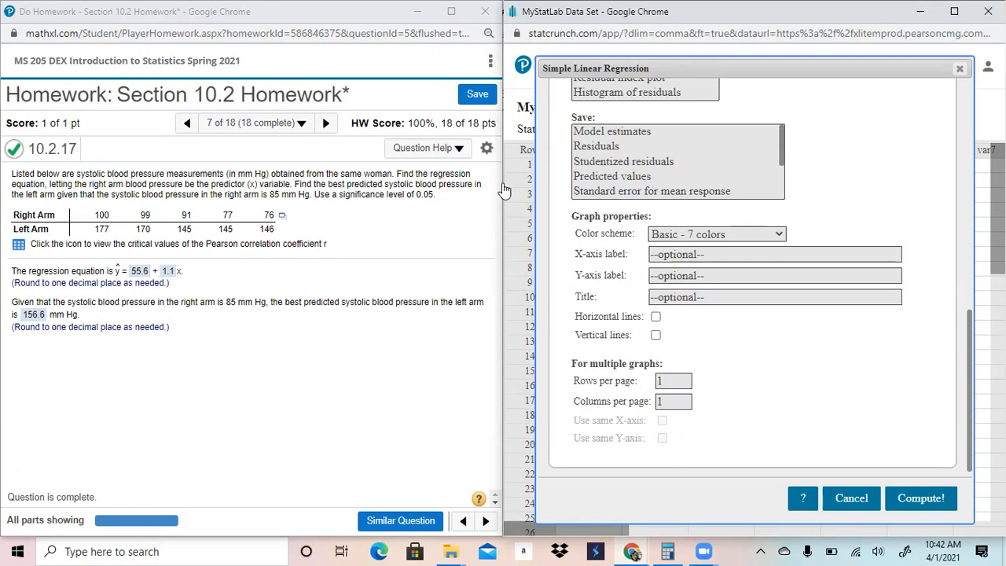
pyautogui.click(921, 499)
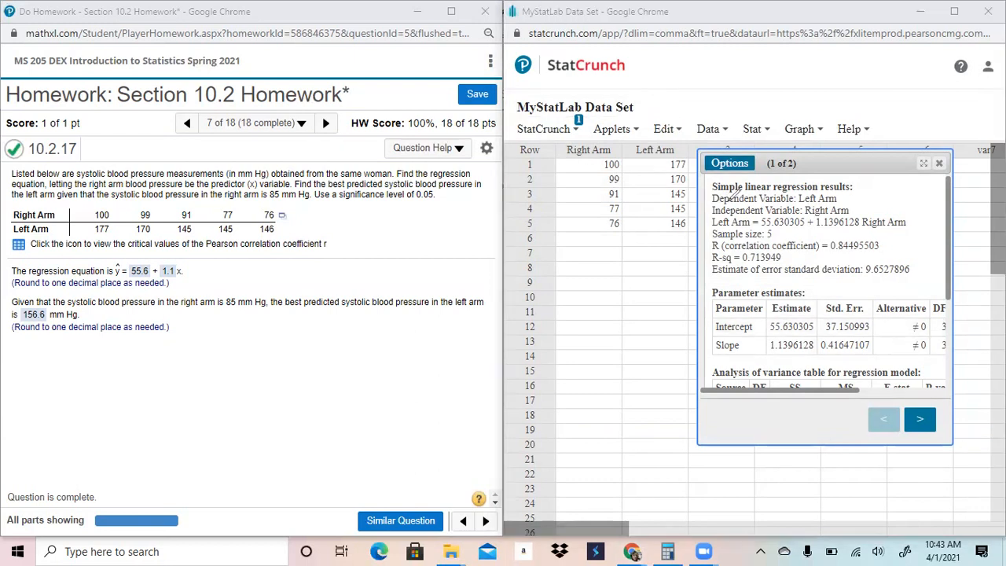
# Underline the dependent variable and independent variable lines in the regression results.
pyautogui.moveTo(744, 205); pyautogui.dragTo(835, 206)
pyautogui.moveTo(714, 214); pyautogui.dragTo(823, 217)
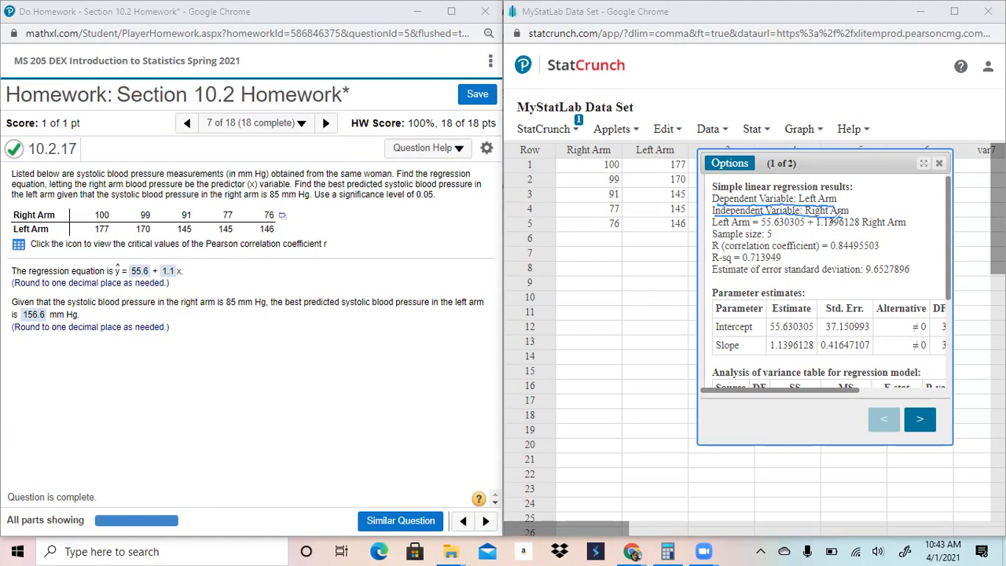
# Underline the regression equation in the results and handwrite ŷ = 55.6 + 1.14x beside the results window.
pyautogui.moveTo(717, 230); pyautogui.dragTo(905, 232)
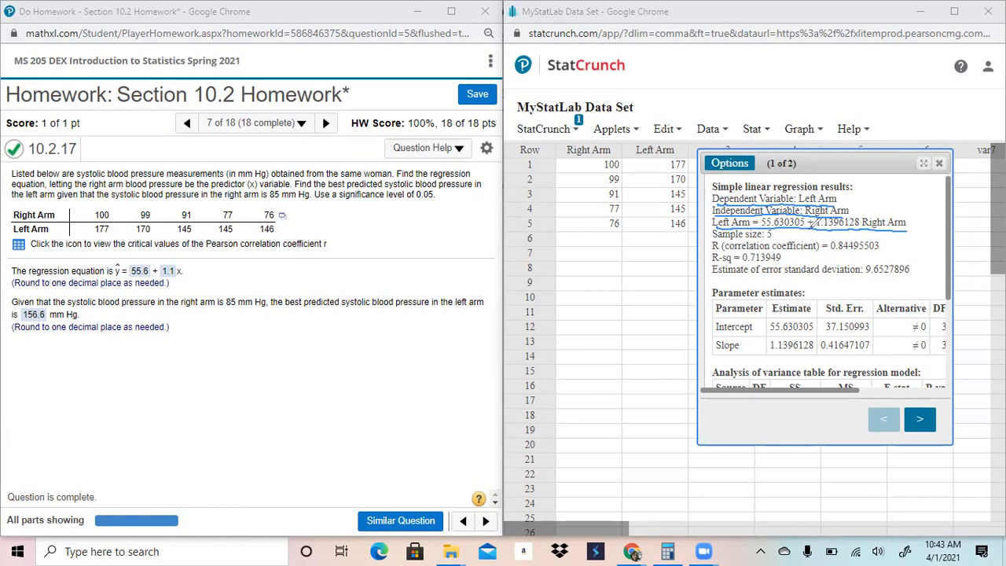
pyautogui.moveTo(563, 257)
pyautogui.mouseDown()
pyautogui.moveTo(564, 274)
pyautogui.moveTo(584, 264)
pyautogui.moveTo(574, 252)
pyautogui.mouseUp()
pyautogui.moveTo(595, 255)
pyautogui.mouseDown()
pyautogui.moveTo(591, 268)
pyautogui.moveTo(602, 267)
pyautogui.mouseUp()
pyautogui.moveTo(605, 254); pyautogui.dragTo(650, 265)
pyautogui.click(616, 266)
pyautogui.click(654, 266)
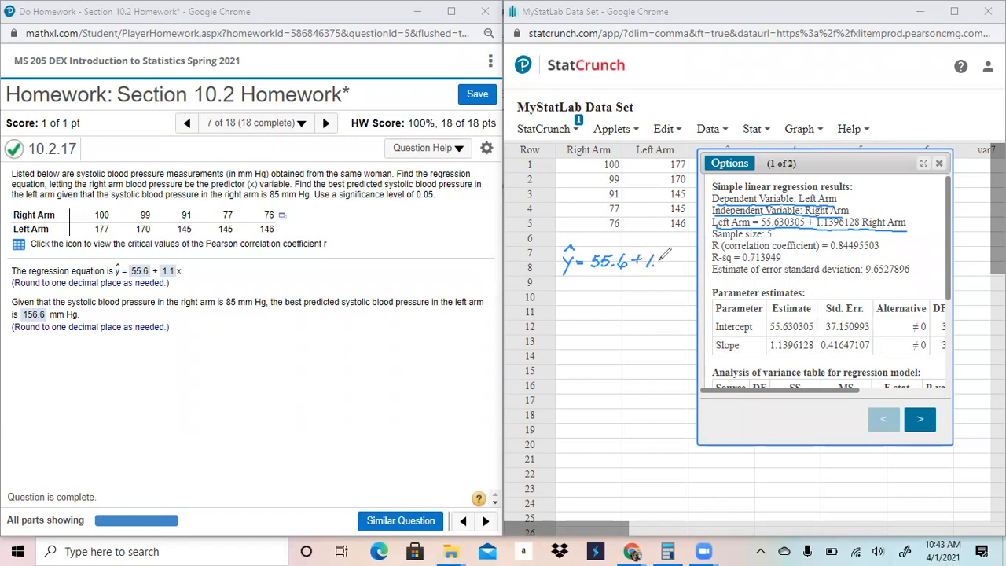
pyautogui.moveTo(665, 253)
pyautogui.mouseDown()
pyautogui.moveTo(663, 266)
pyautogui.moveTo(675, 260)
pyautogui.mouseUp()
pyautogui.moveTo(674, 253)
pyautogui.mouseDown()
pyautogui.moveTo(672, 267)
pyautogui.moveTo(690, 267)
pyautogui.mouseUp()
pyautogui.moveTo(689, 256); pyautogui.dragTo(678, 268)
# Underline the sample size, correlation coefficient and R-sq lines in the regression results, and clear all pen marks.
pyautogui.moveTo(725, 228)
pyautogui.mouseDown()
pyautogui.moveTo(713, 237)
pyautogui.moveTo(775, 239)
pyautogui.mouseUp()
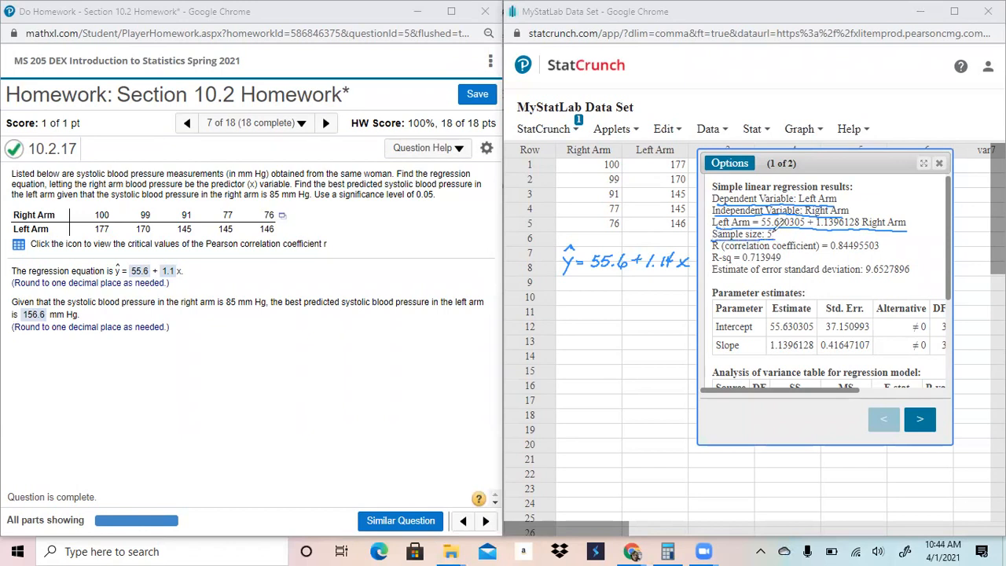
pyautogui.moveTo(722, 239)
pyautogui.mouseDown()
pyautogui.moveTo(712, 250)
pyautogui.moveTo(885, 250)
pyautogui.mouseUp()
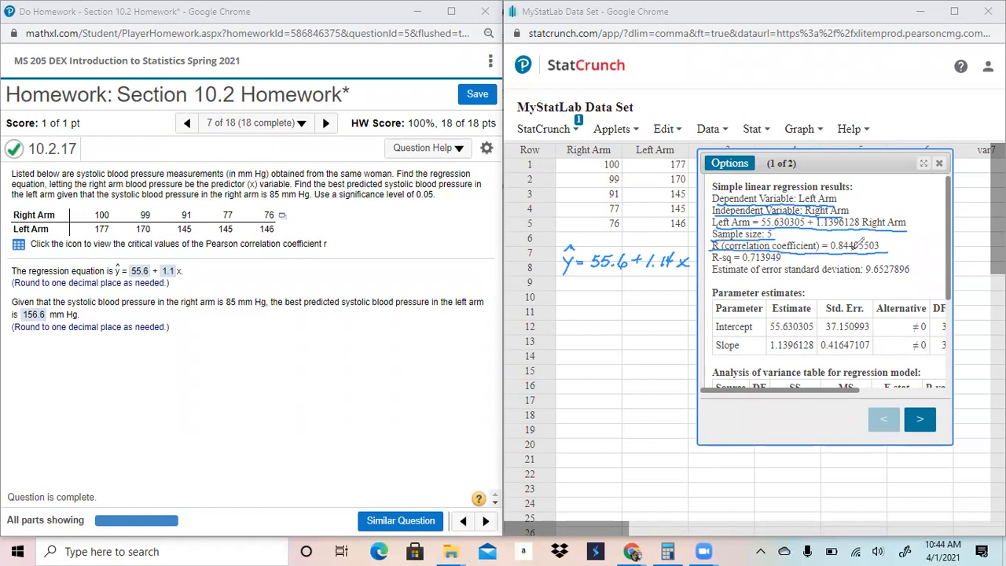
pyautogui.moveTo(717, 263); pyautogui.dragTo(755, 264)
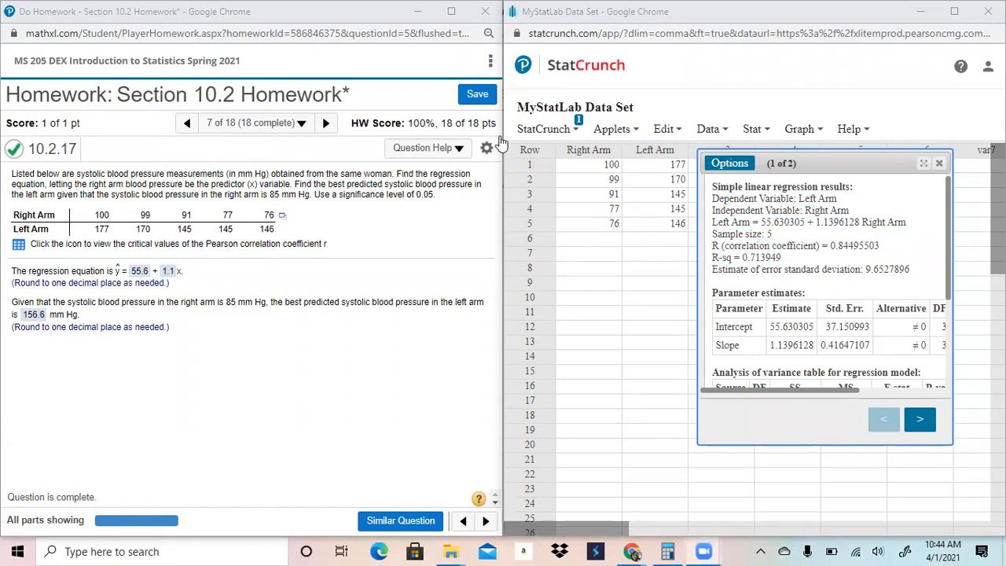
# Widen the regression results window and bring the full predicted values table into view.
pyautogui.scroll(-1, 814, 267)
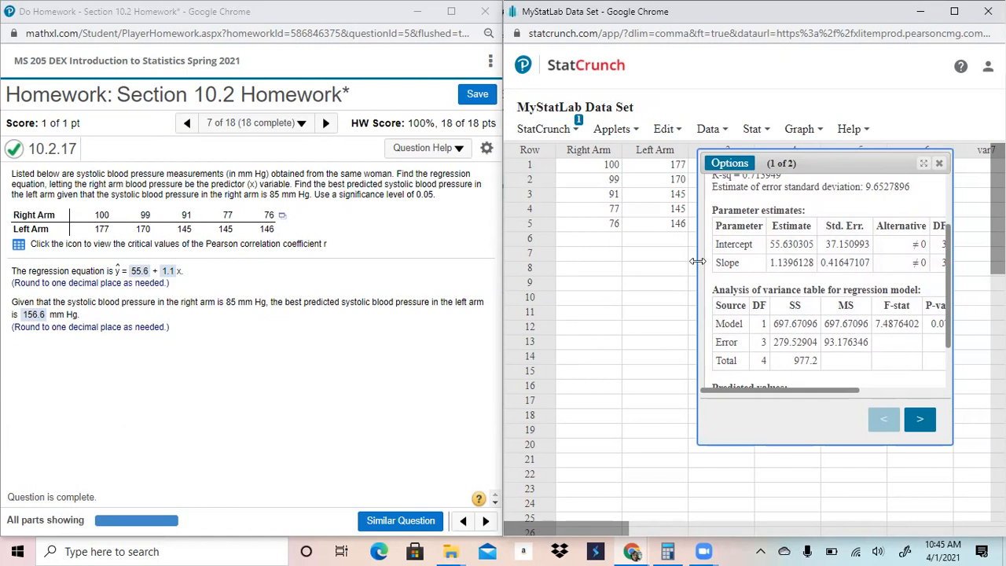
pyautogui.moveTo(698, 264); pyautogui.dragTo(555, 284)
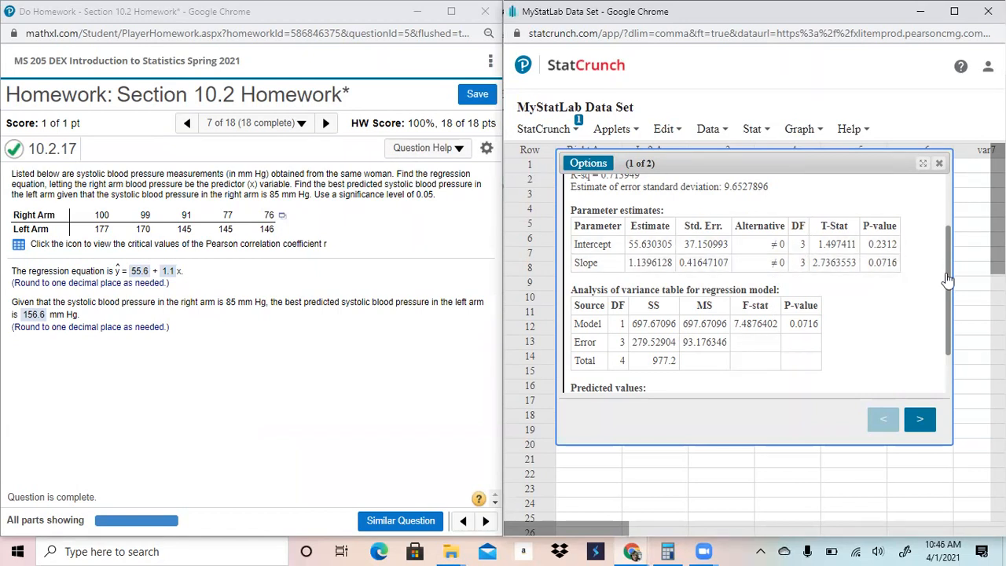
pyautogui.moveTo(951, 289); pyautogui.dragTo(951, 336)
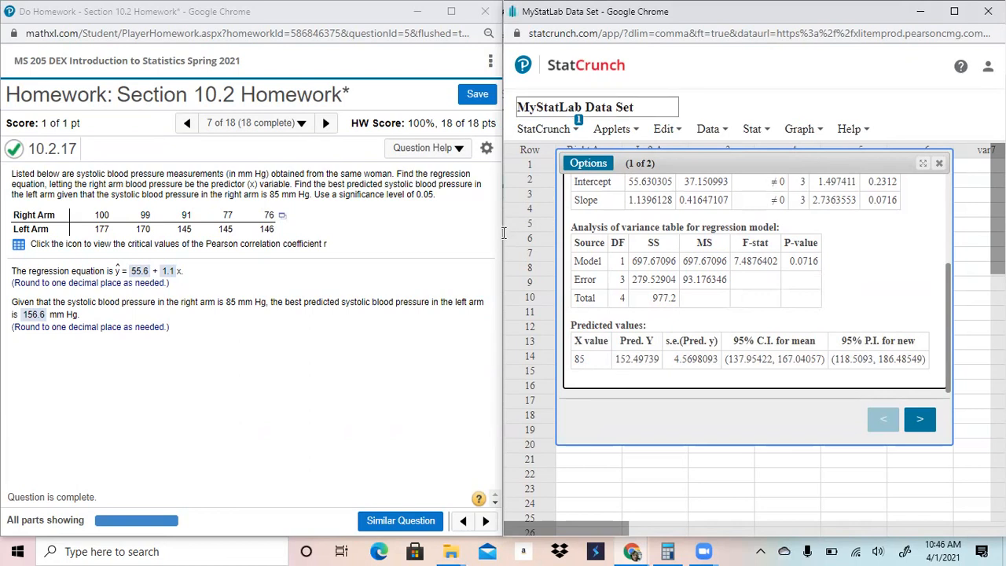
# Mark the predicted Y value and the model P-value with pen boxes, and point an arrow at the 156.6 answer.
pyautogui.moveTo(615, 372); pyautogui.dragTo(656, 372)
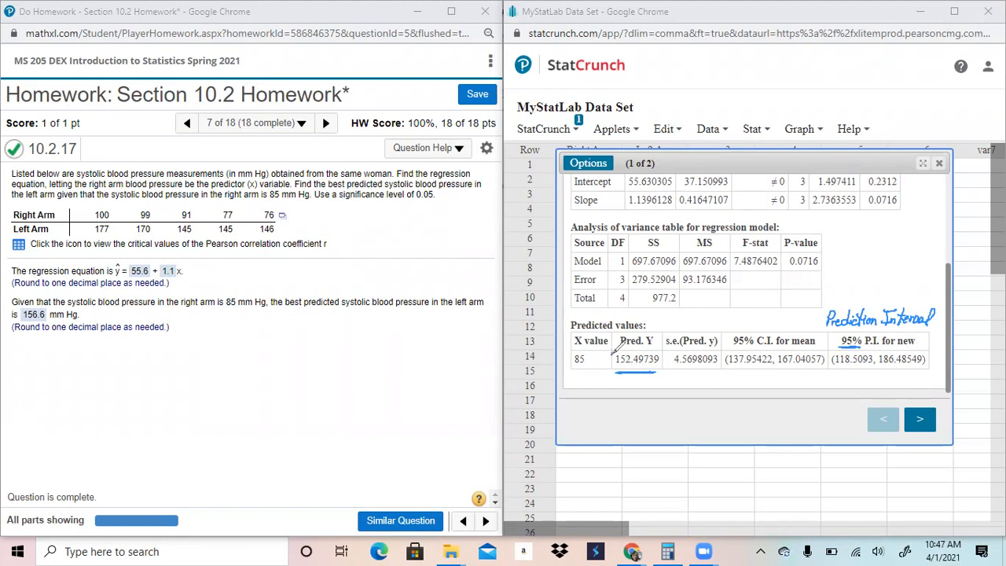
pyautogui.moveTo(614, 353)
pyautogui.mouseDown()
pyautogui.moveTo(629, 354)
pyautogui.moveTo(610, 353)
pyautogui.mouseUp()
pyautogui.moveTo(86, 310); pyautogui.dragTo(88, 317)
pyautogui.moveTo(786, 256)
pyautogui.mouseDown()
pyautogui.moveTo(828, 271)
pyautogui.moveTo(823, 252)
pyautogui.moveTo(827, 267)
pyautogui.mouseUp()
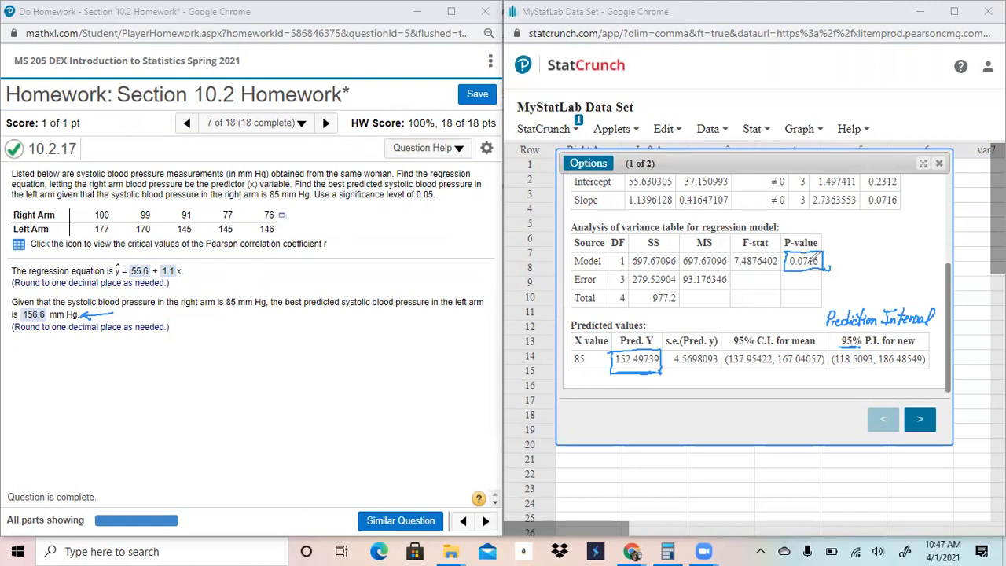
# Underline the 0.05 significance level and the word "best" in the question, annotating them with "No correlation" and x̄.
pyautogui.moveTo(412, 201); pyautogui.dragTo(439, 199)
pyautogui.moveTo(341, 228)
pyautogui.mouseDown()
pyautogui.moveTo(348, 210)
pyautogui.moveTo(370, 226)
pyautogui.moveTo(412, 217)
pyautogui.moveTo(419, 203)
pyautogui.moveTo(428, 223)
pyautogui.moveTo(430, 210)
pyautogui.moveTo(438, 224)
pyautogui.moveTo(467, 222)
pyautogui.mouseUp()
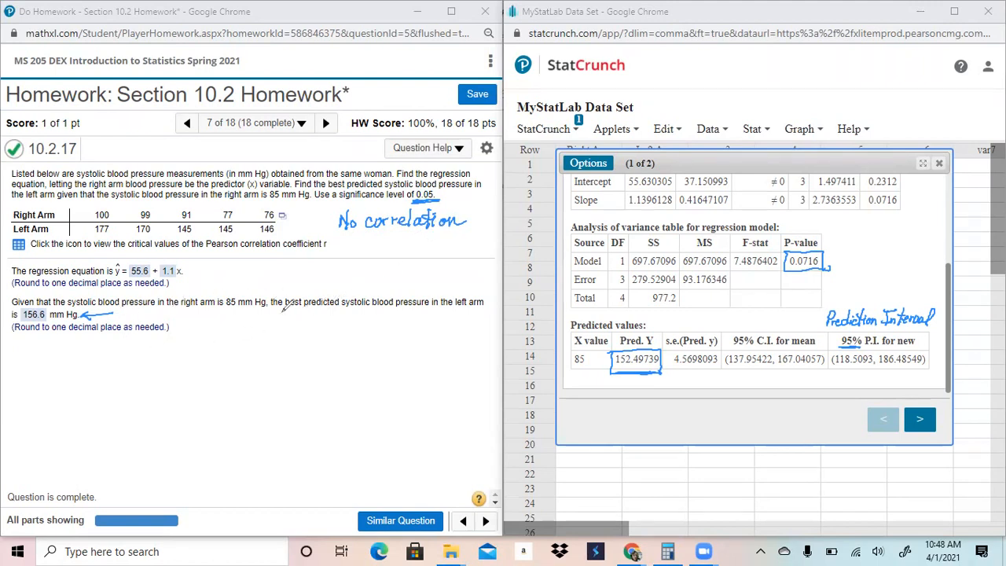
pyautogui.moveTo(281, 313); pyautogui.dragTo(312, 313)
pyautogui.moveTo(288, 330)
pyautogui.mouseDown()
pyautogui.moveTo(303, 344)
pyautogui.moveTo(289, 344)
pyautogui.mouseUp()
# Close the regression results and compute summary statistics for the Left Arm column with only the Mean selected.
pyautogui.click(940, 163)
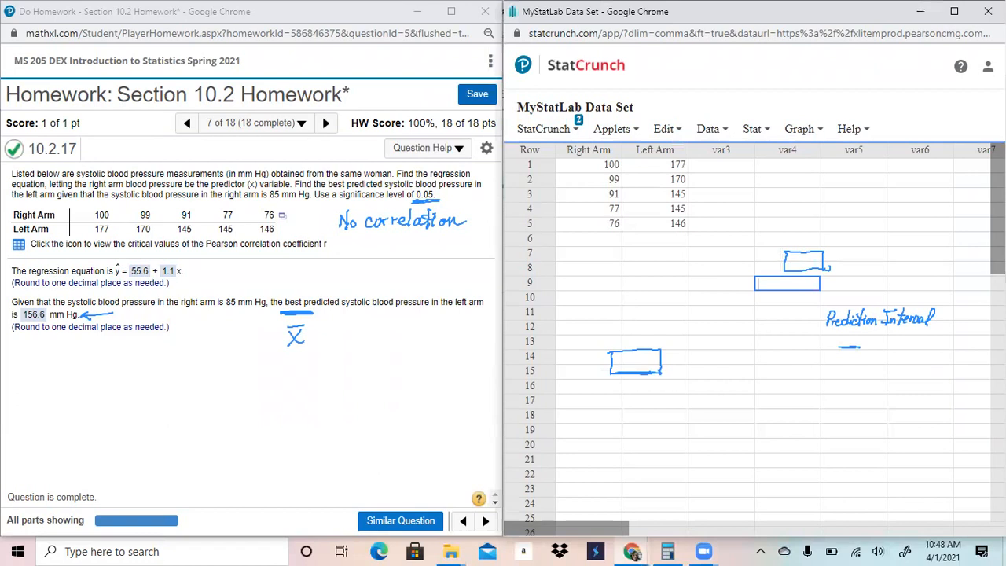
pyautogui.click(688, 123)
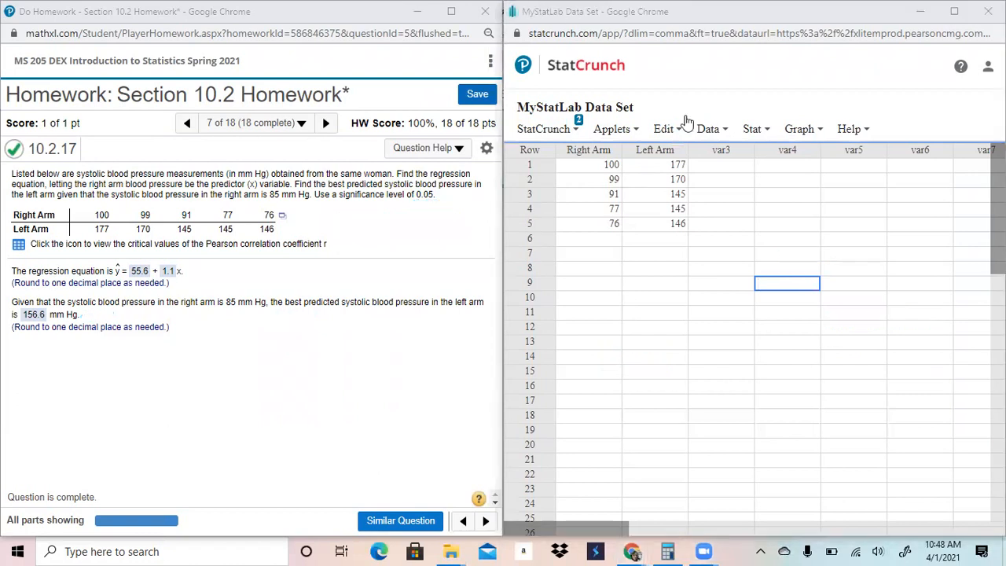
pyautogui.click(756, 129)
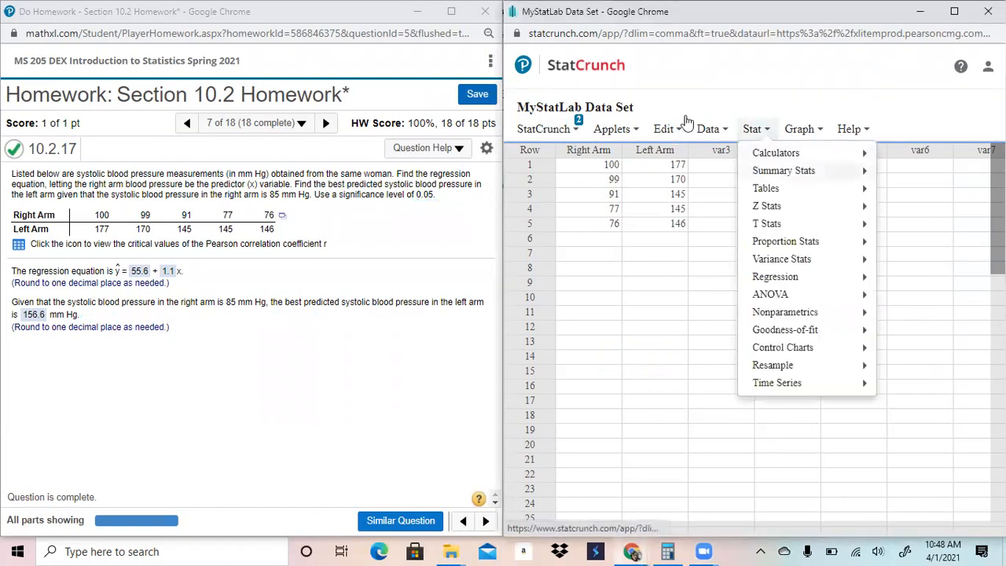
pyautogui.moveTo(784, 171)
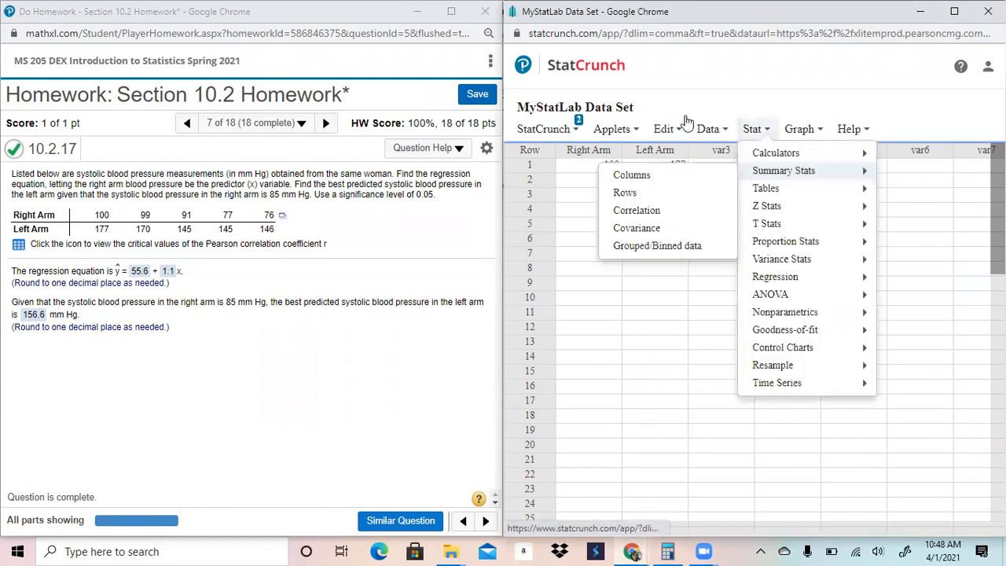
pyautogui.click(633, 175)
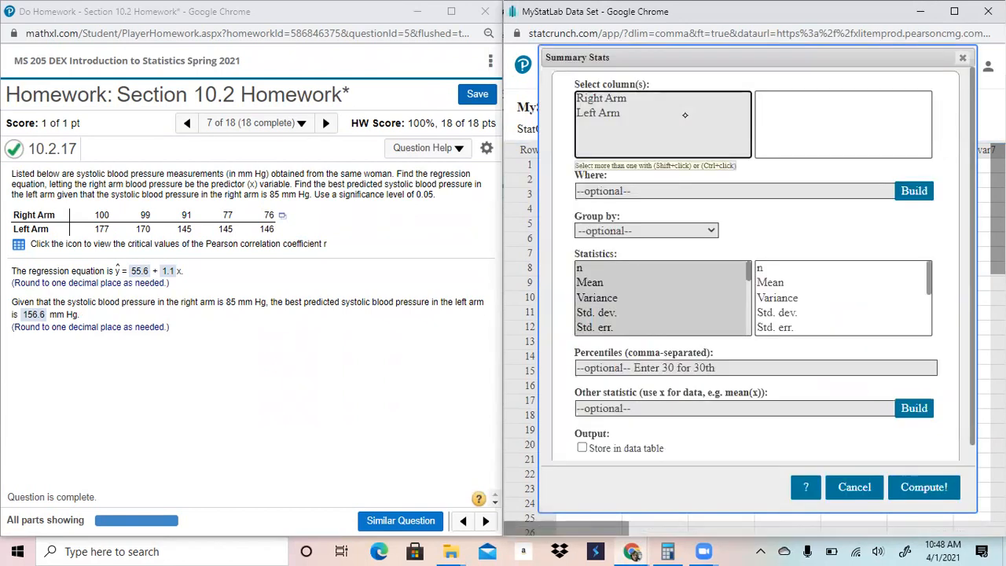
pyautogui.click(685, 115)
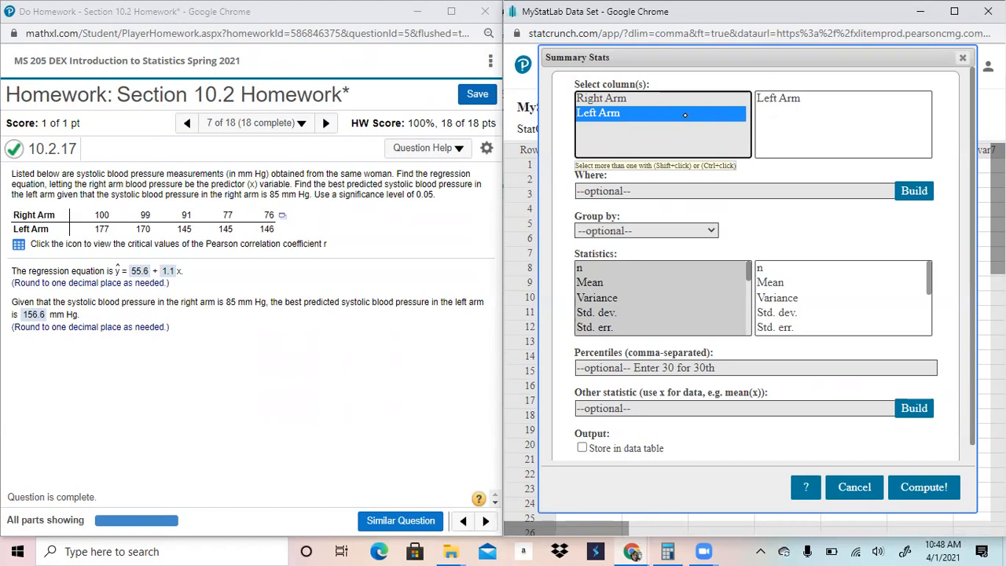
pyautogui.click(592, 282)
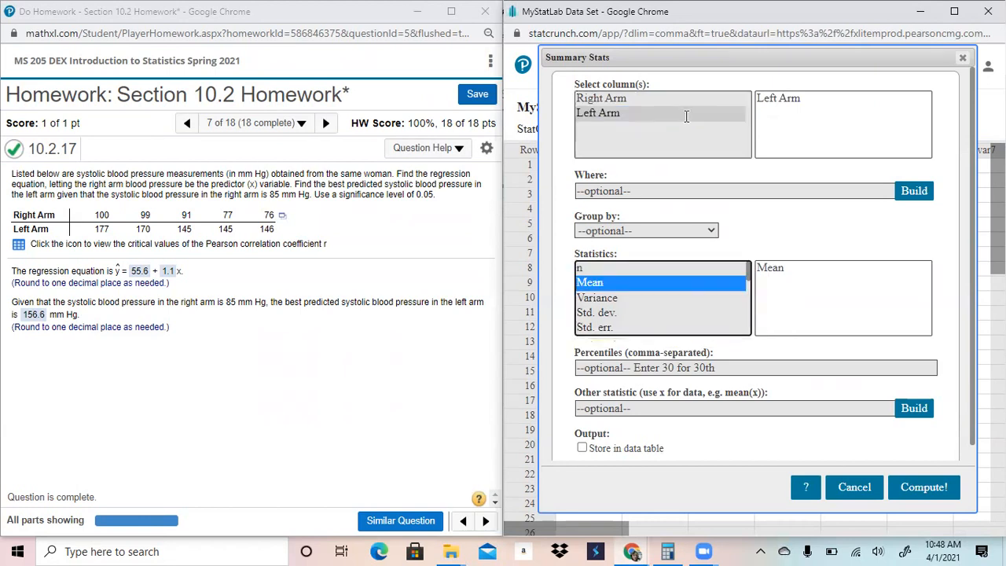
pyautogui.click(924, 488)
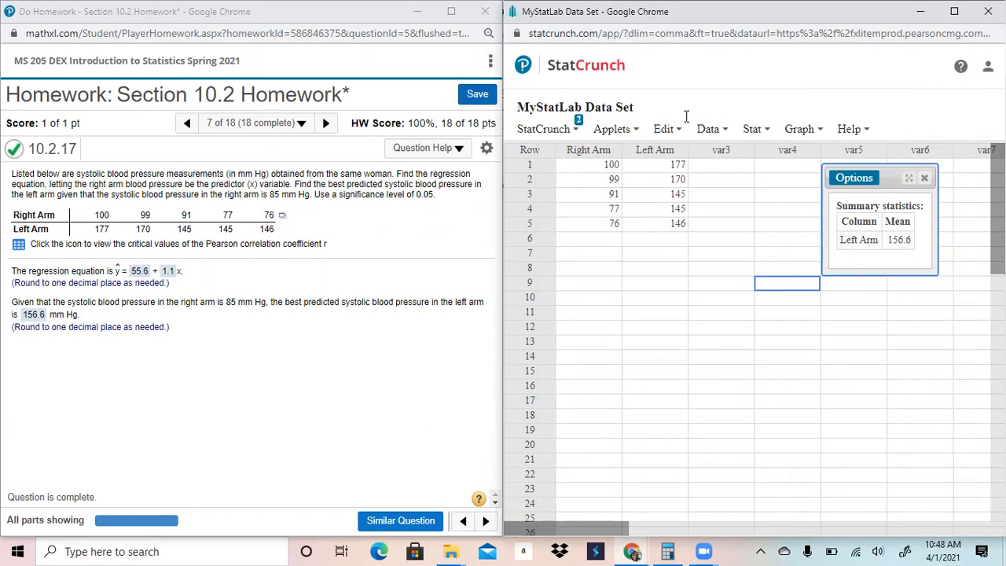
# Handwrite beside the 156.6 answer "x̄, not ŷ because r > critical r" and "P-value > .05", with an arrow linking the note.
pyautogui.click(497, 280)
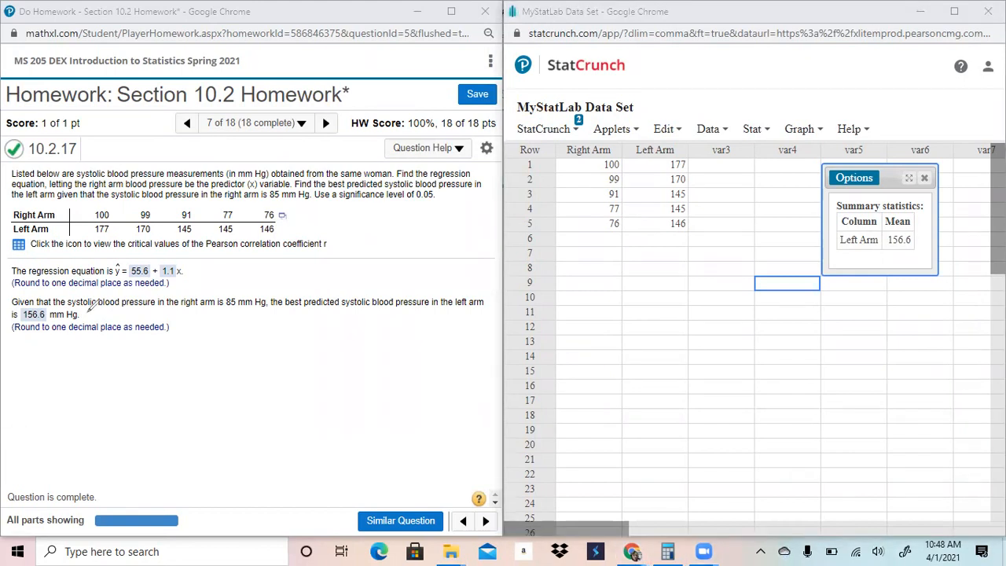
pyautogui.moveTo(84, 315); pyautogui.dragTo(160, 320)
pyautogui.moveTo(153, 321)
pyautogui.mouseDown()
pyautogui.moveTo(161, 309)
pyautogui.moveTo(177, 326)
pyautogui.moveTo(211, 323)
pyautogui.moveTo(218, 311)
pyautogui.moveTo(229, 333)
pyautogui.moveTo(236, 314)
pyautogui.mouseUp()
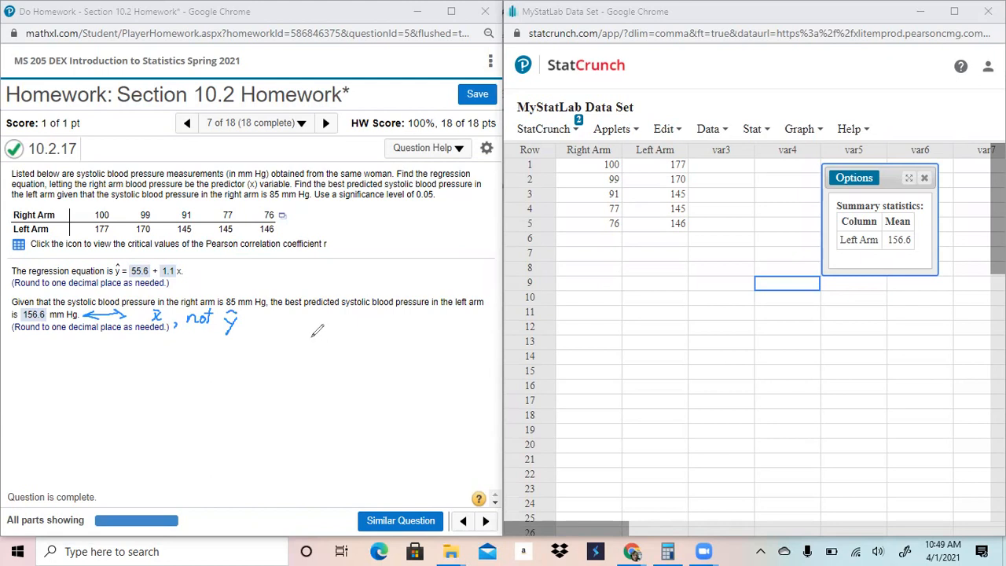
pyautogui.moveTo(260, 336)
pyautogui.mouseDown()
pyautogui.moveTo(263, 316)
pyautogui.moveTo(275, 331)
pyautogui.moveTo(331, 330)
pyautogui.mouseUp()
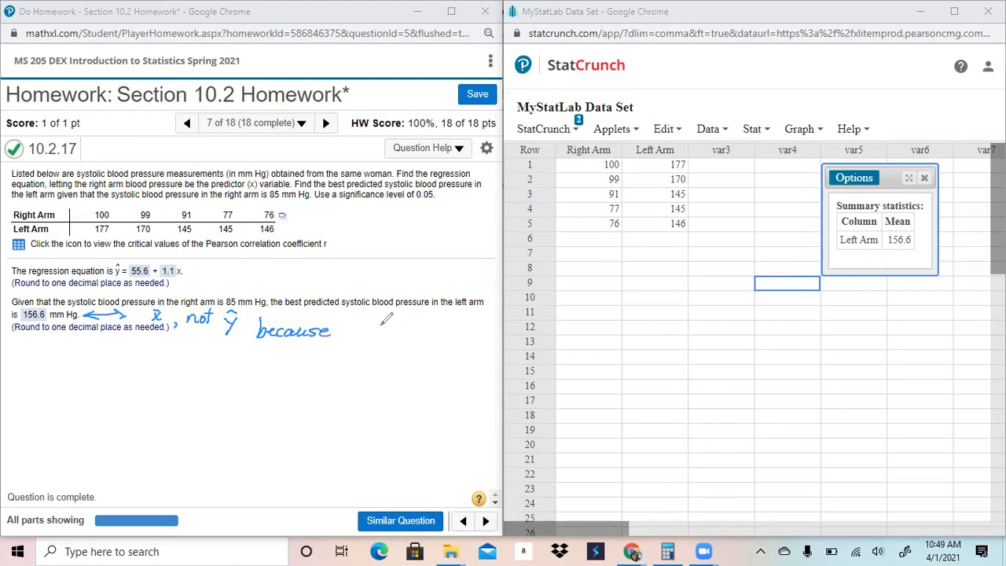
pyautogui.moveTo(351, 327)
pyautogui.mouseDown()
pyautogui.moveTo(394, 334)
pyautogui.moveTo(437, 319)
pyautogui.moveTo(472, 322)
pyautogui.mouseUp()
pyautogui.moveTo(290, 354)
pyautogui.mouseDown()
pyautogui.moveTo(338, 368)
pyautogui.moveTo(431, 357)
pyautogui.moveTo(429, 368)
pyautogui.mouseUp()
pyautogui.click(403, 368)
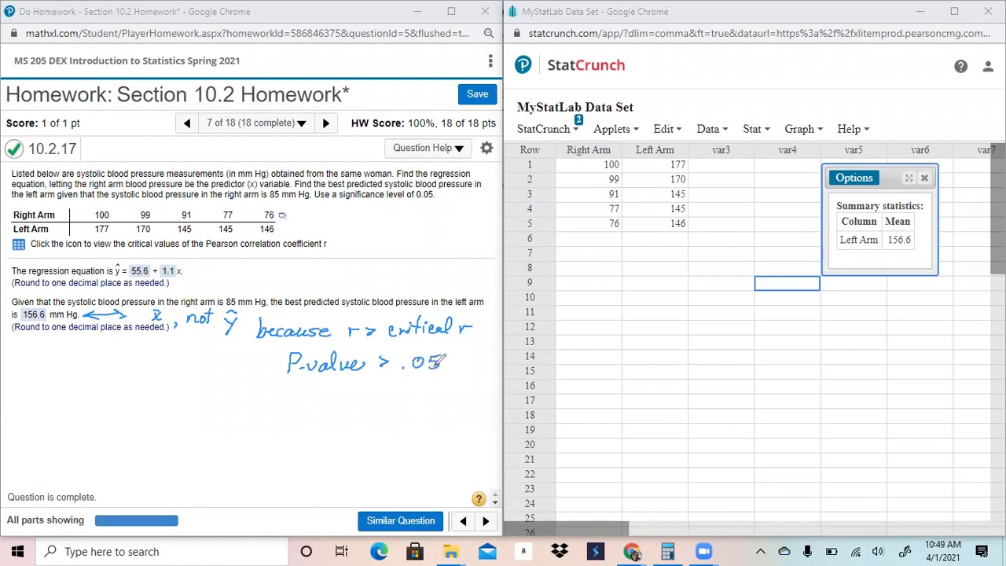